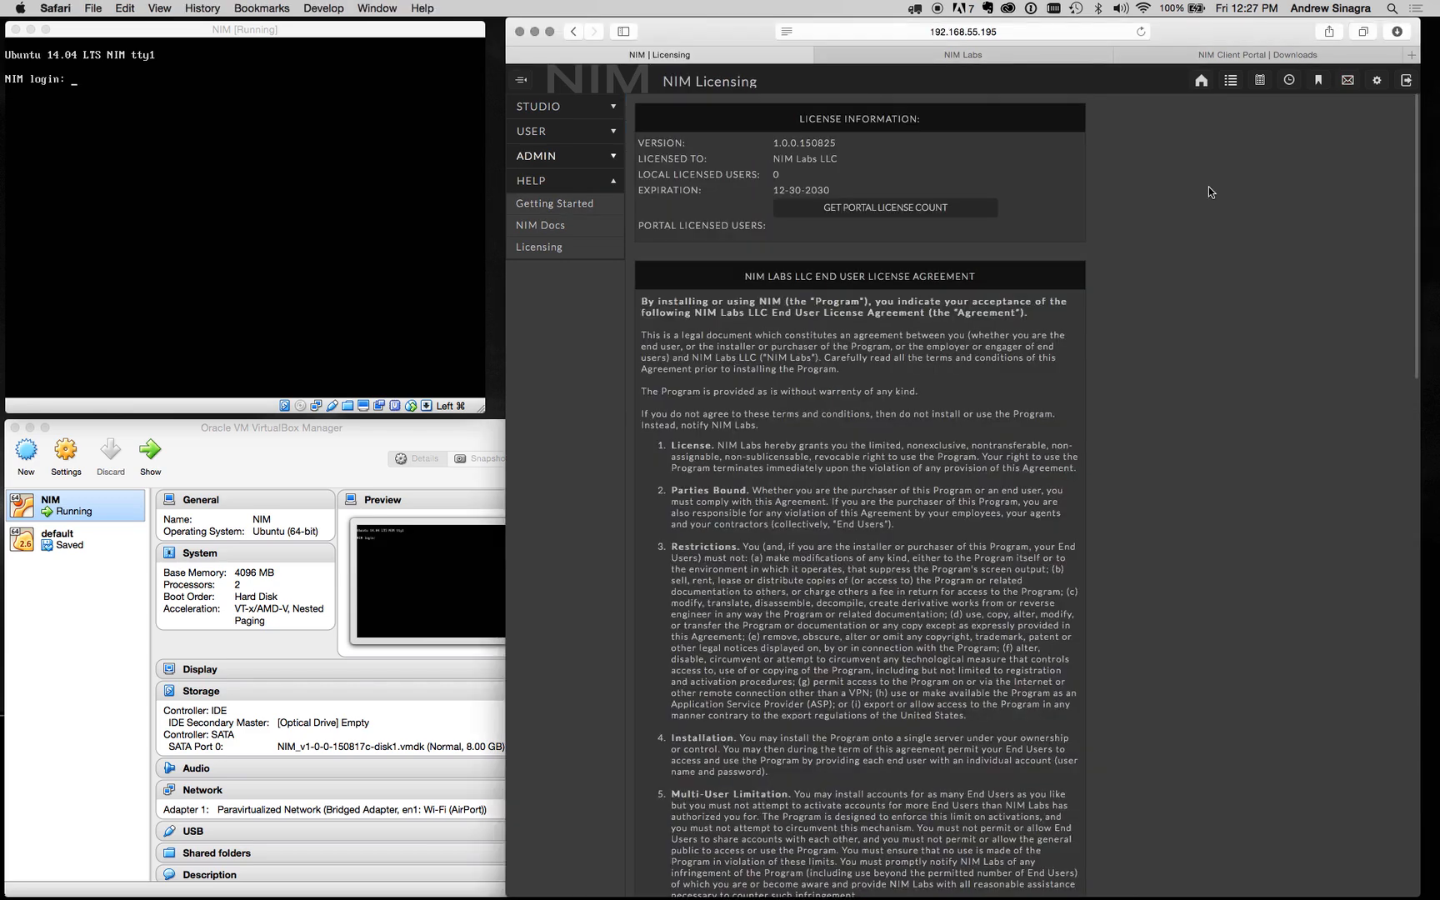
Step: Open the Servers page under NIM's Admin section to see the Localhost server
click(594, 160)
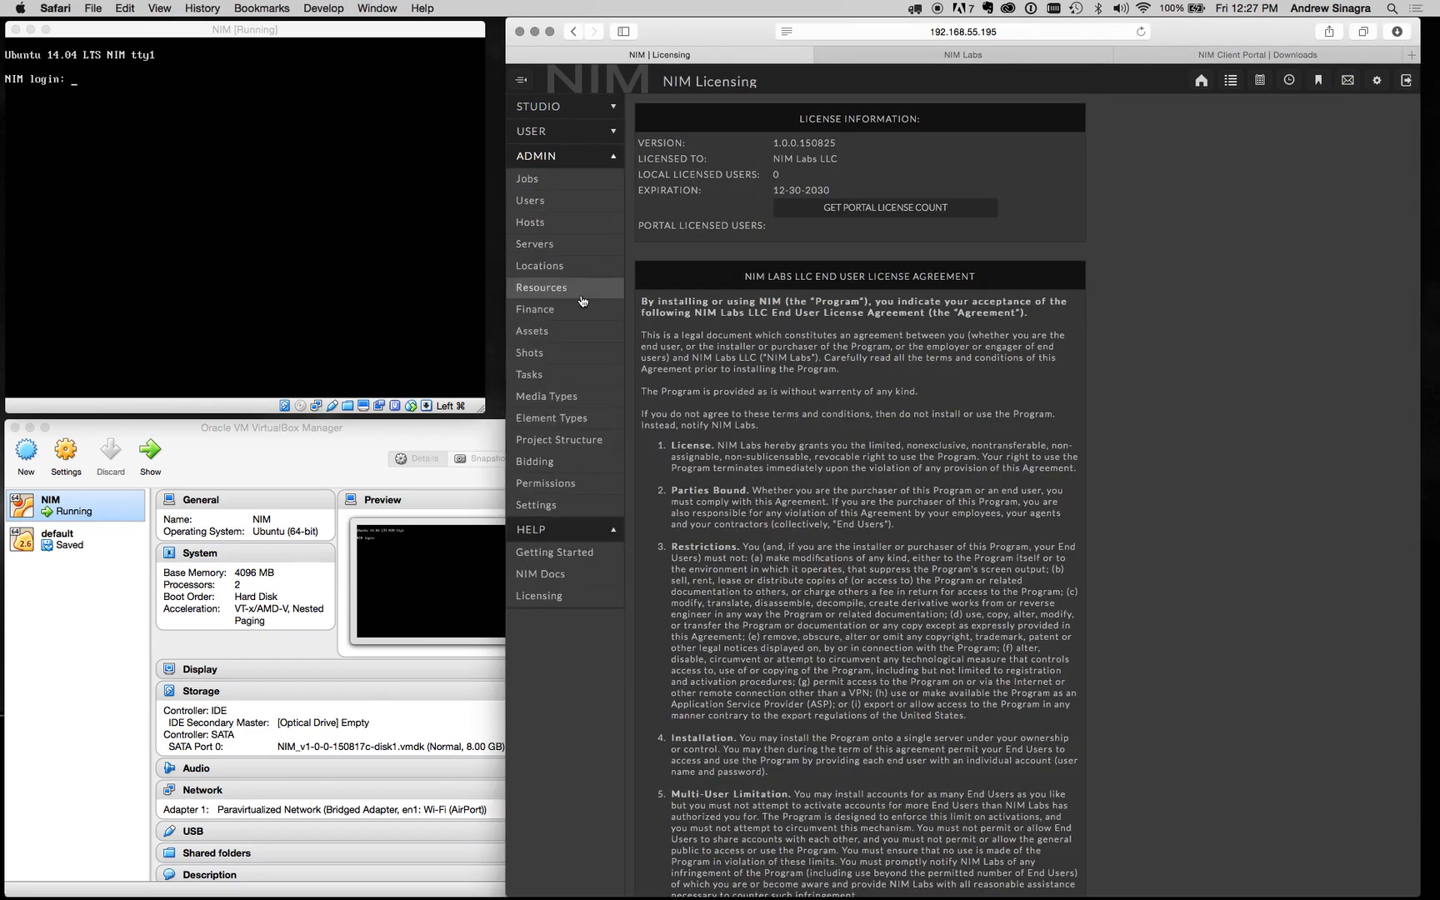
click(586, 244)
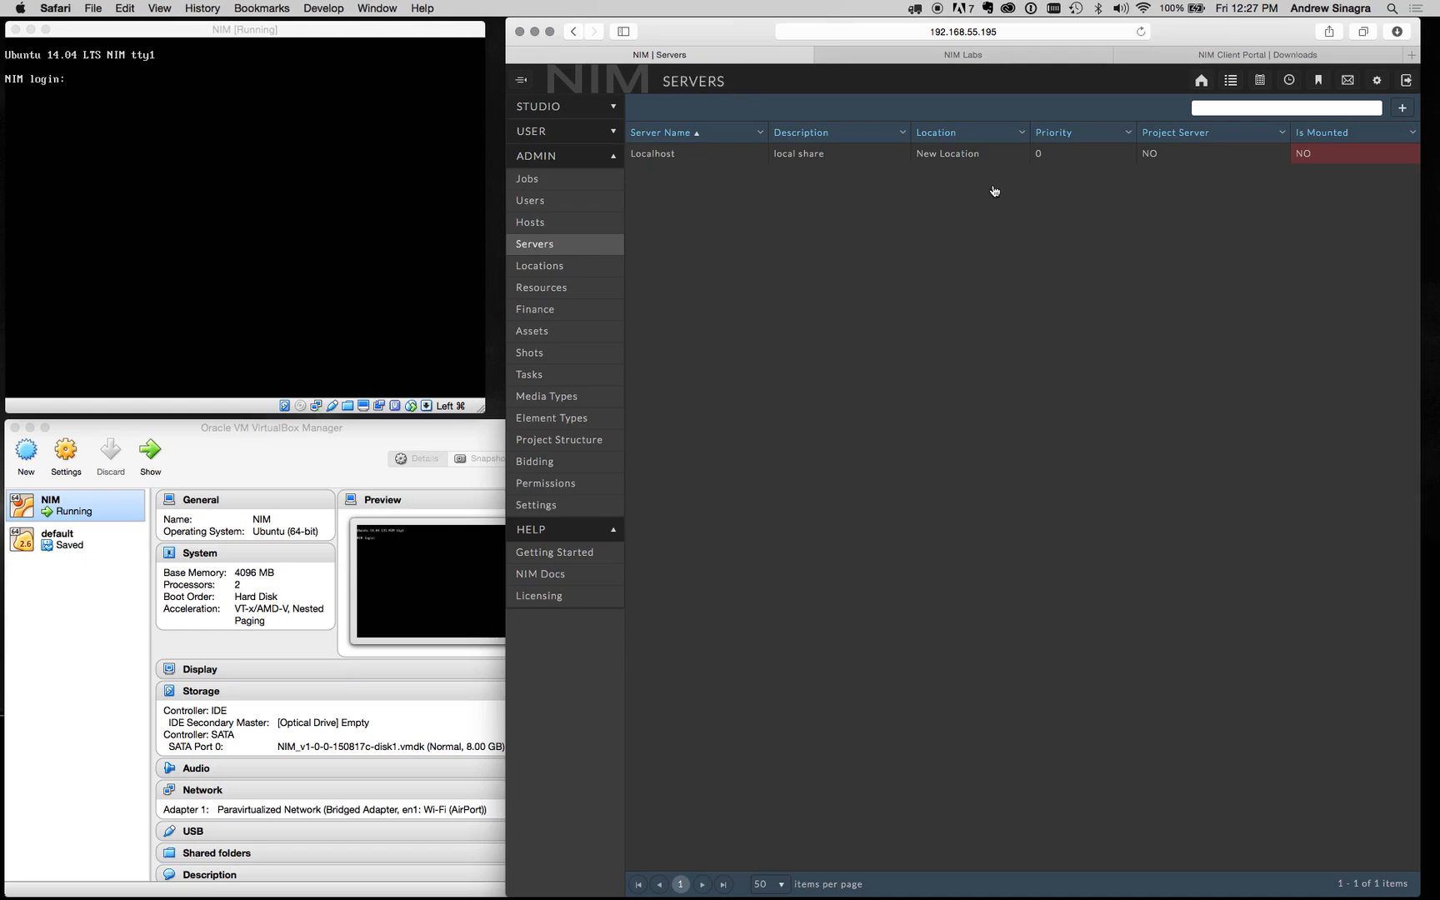
Step: Shut down the NIM virtual machine with the shutdown signal and show its Shared Folders settings
click(167, 27)
click(15, 29)
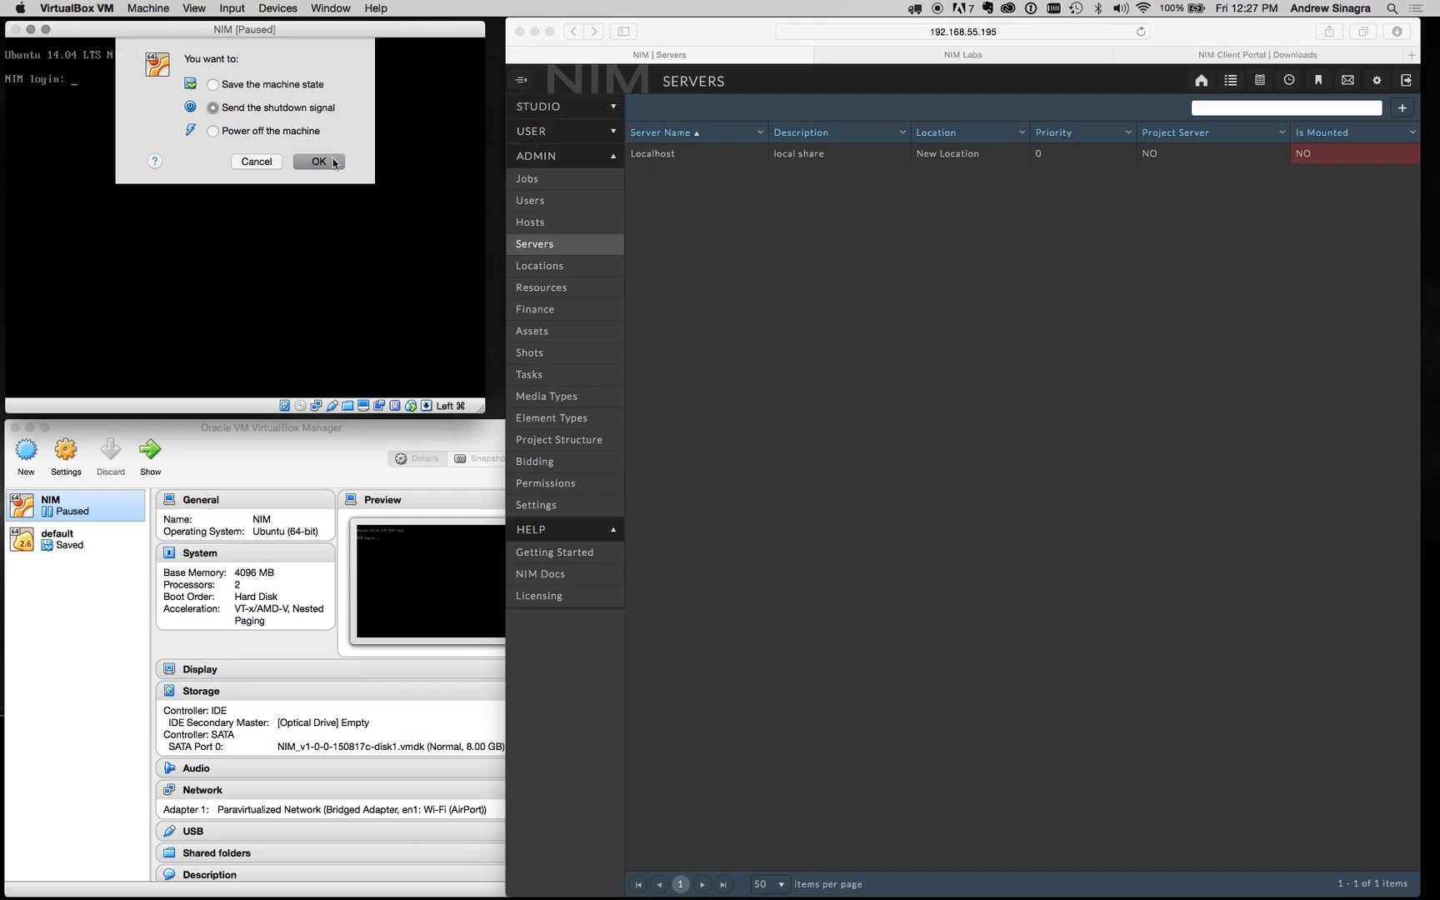
click(319, 162)
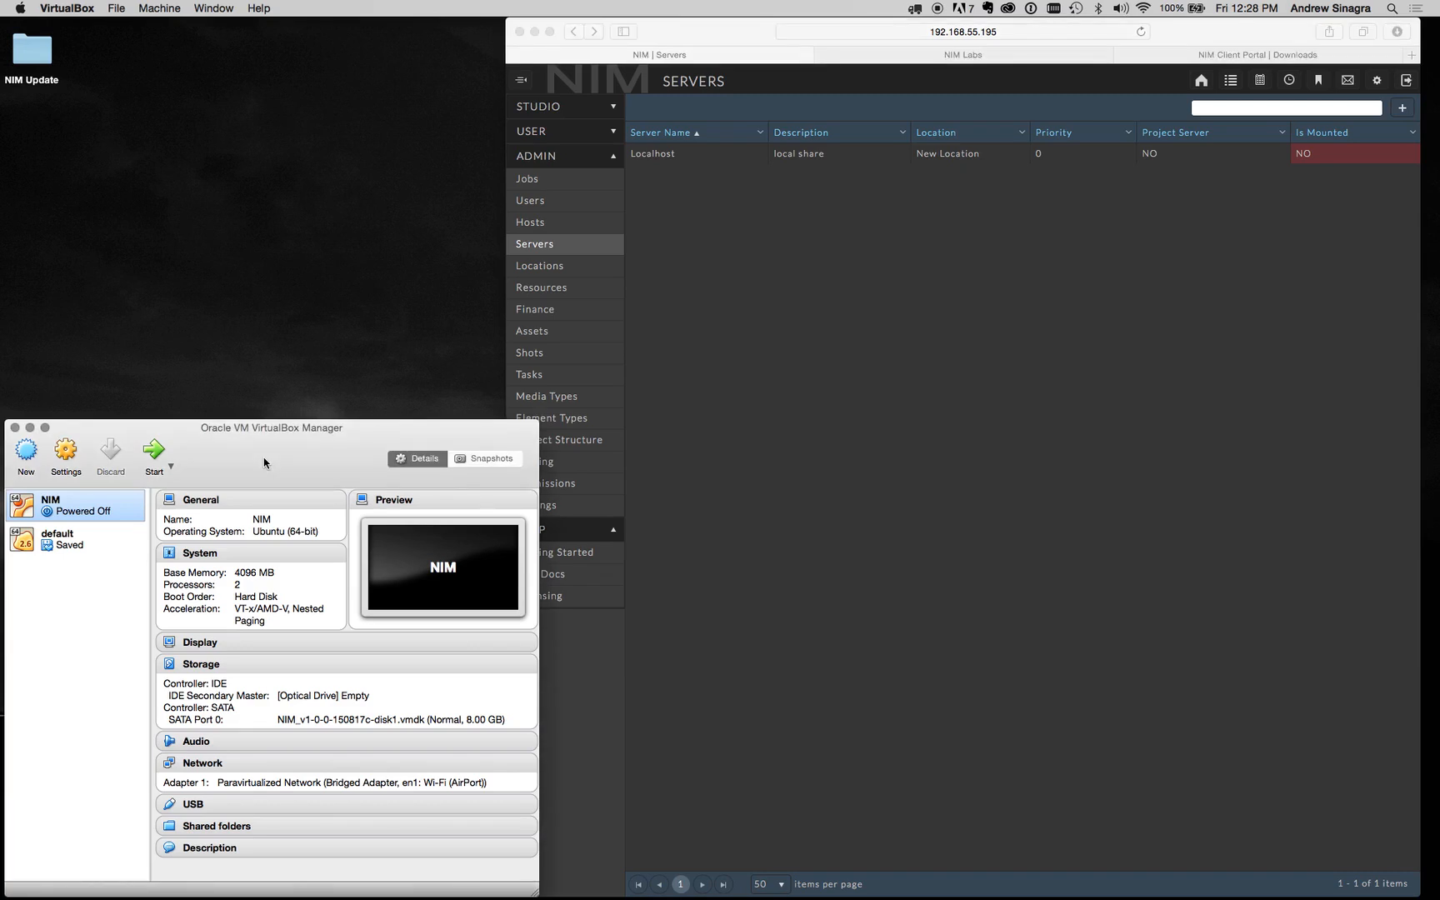
click(74, 458)
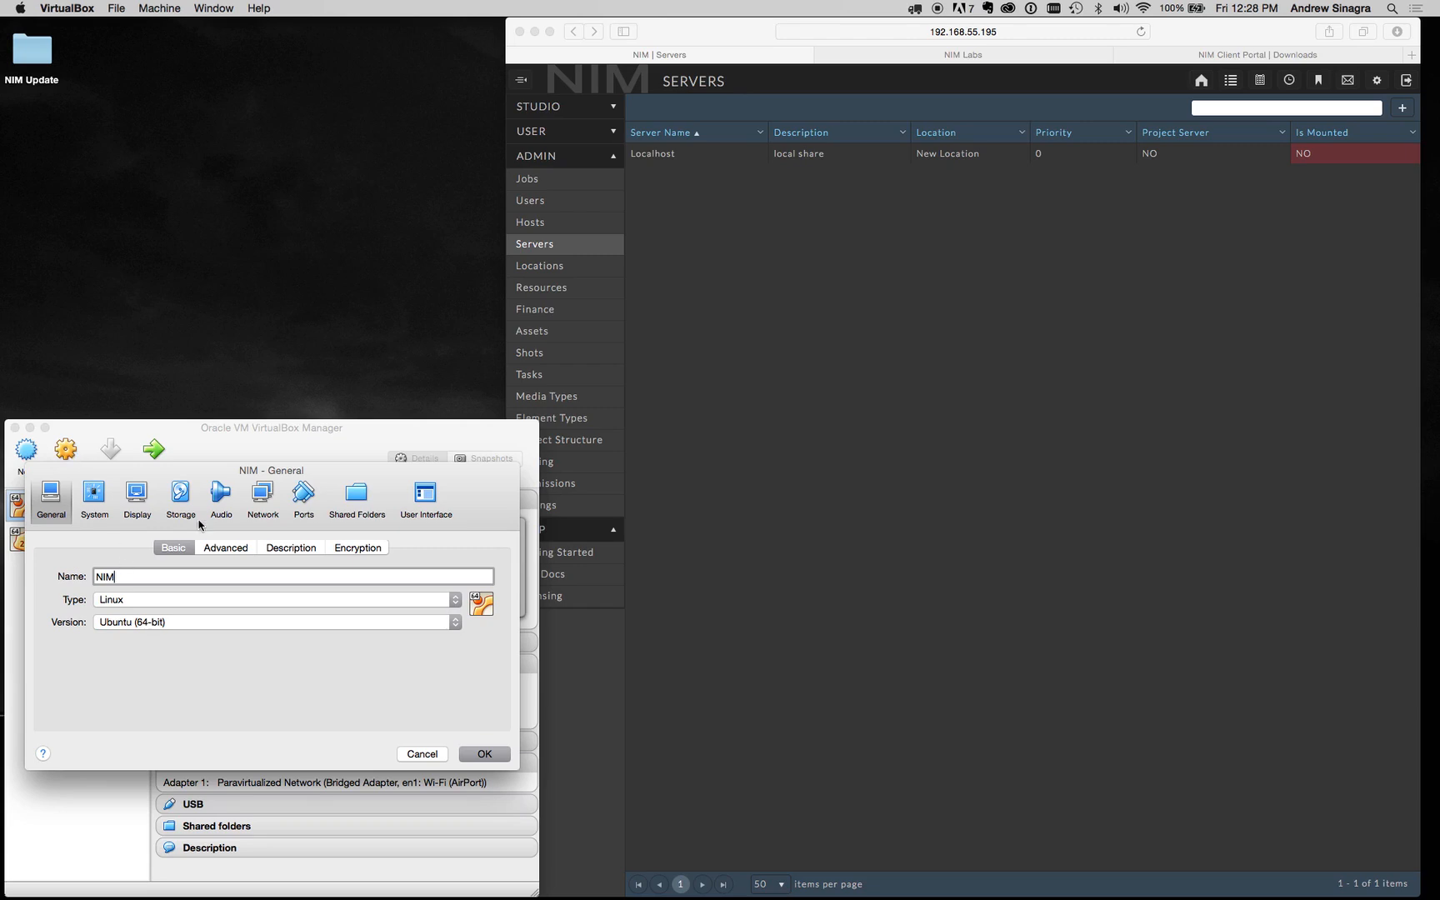
click(367, 506)
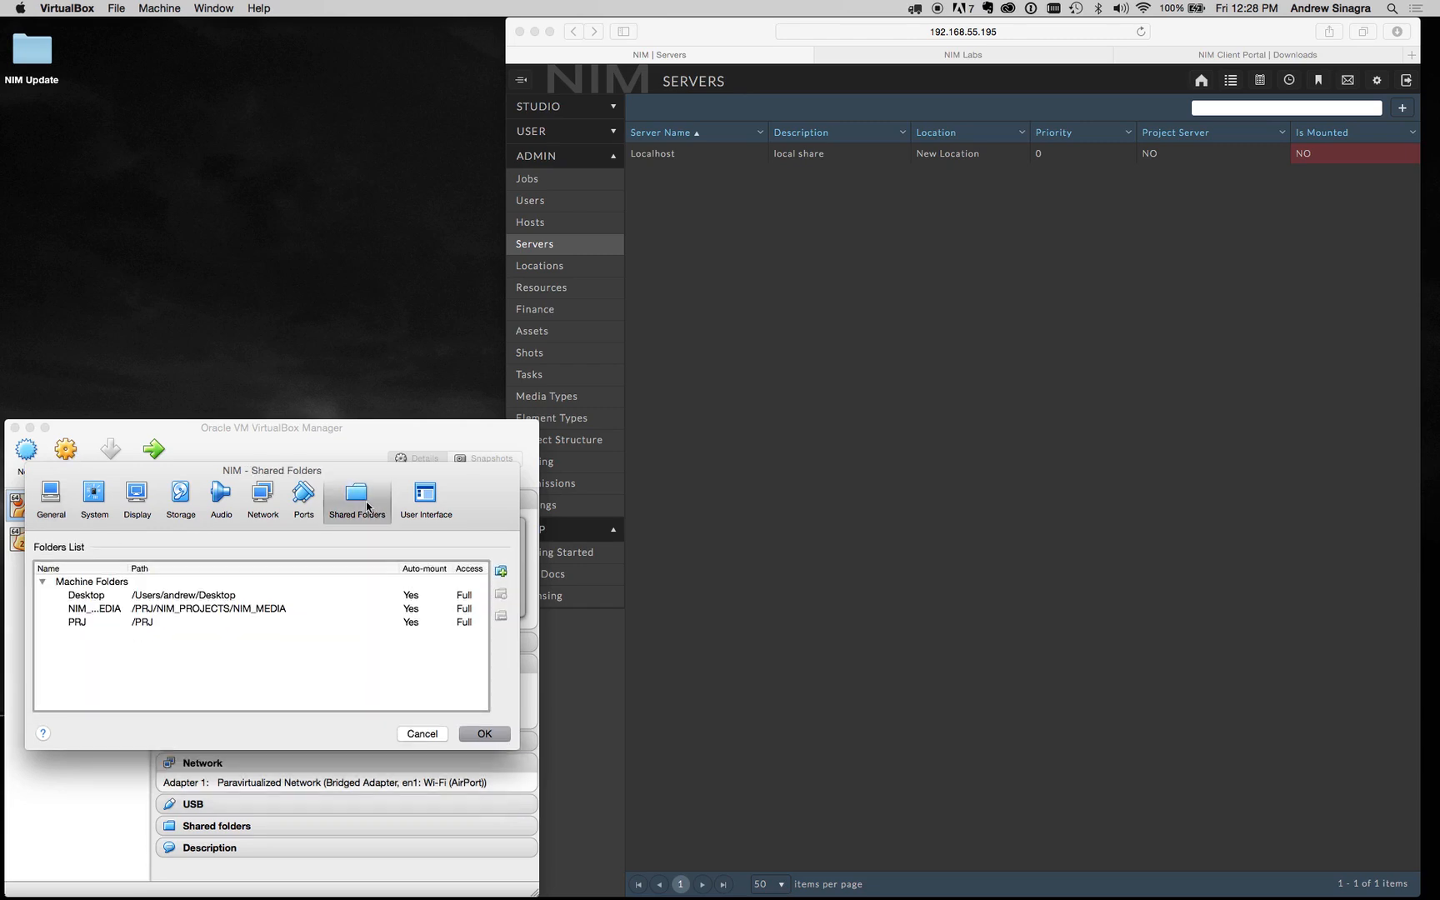
Step: Add a new shared folder, creating a myProjects folder inside NIM_PROJECTS for it
click(501, 571)
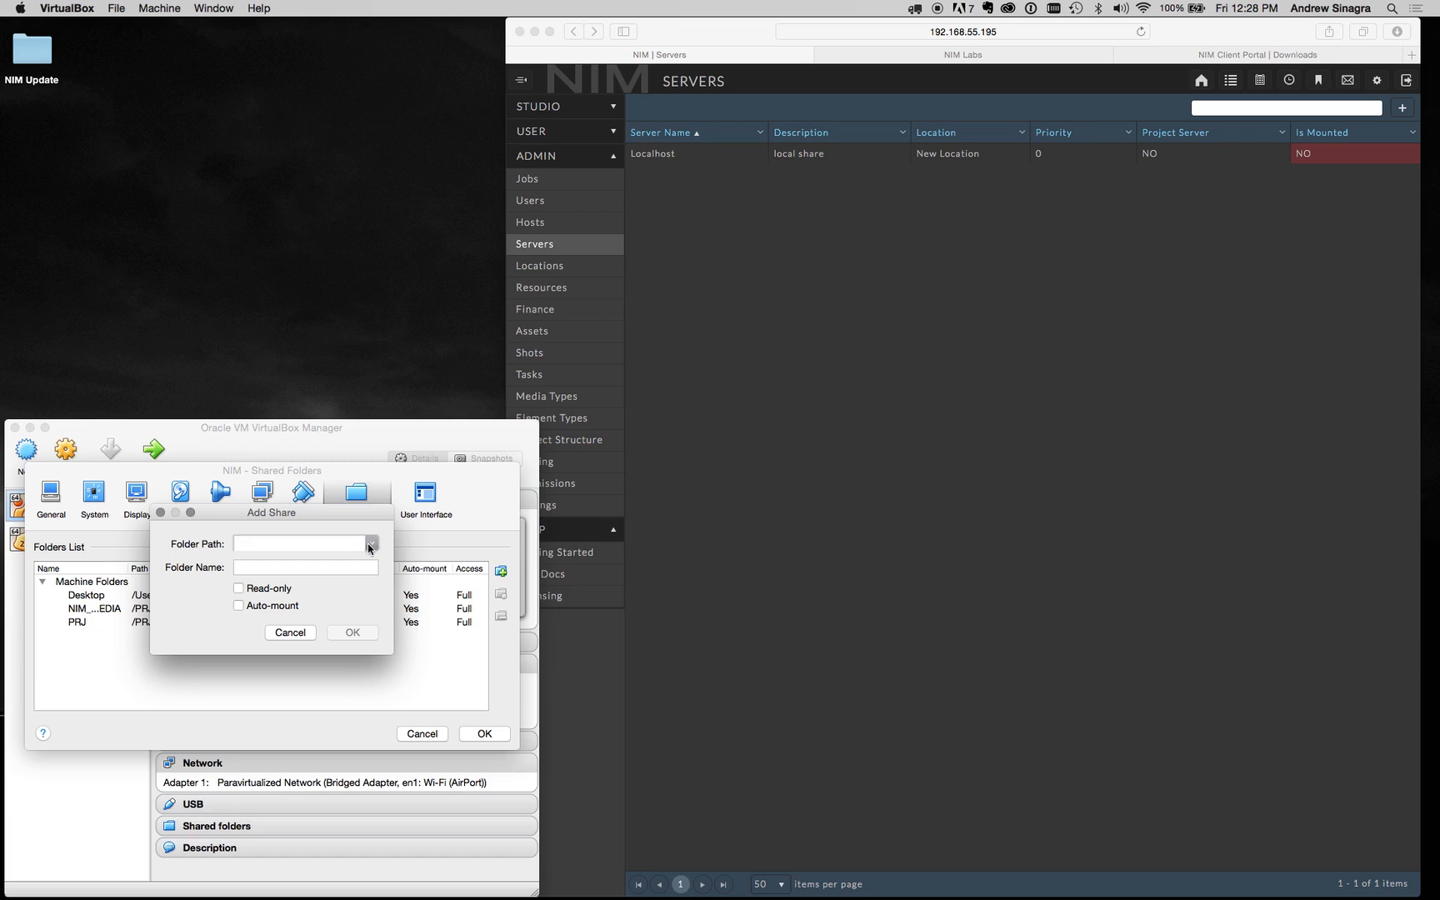
click(372, 544)
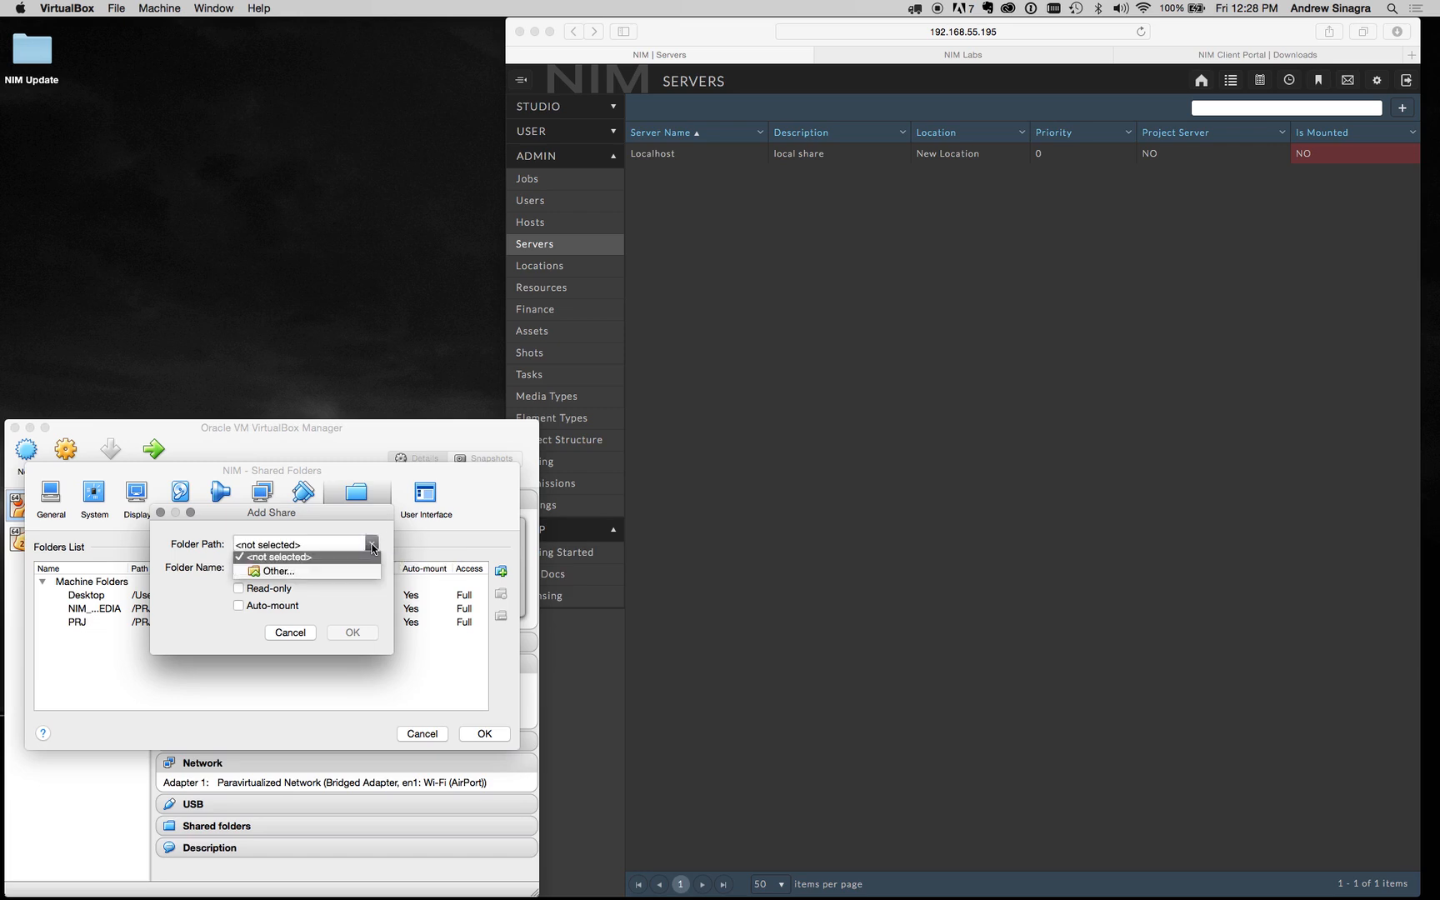
click(334, 575)
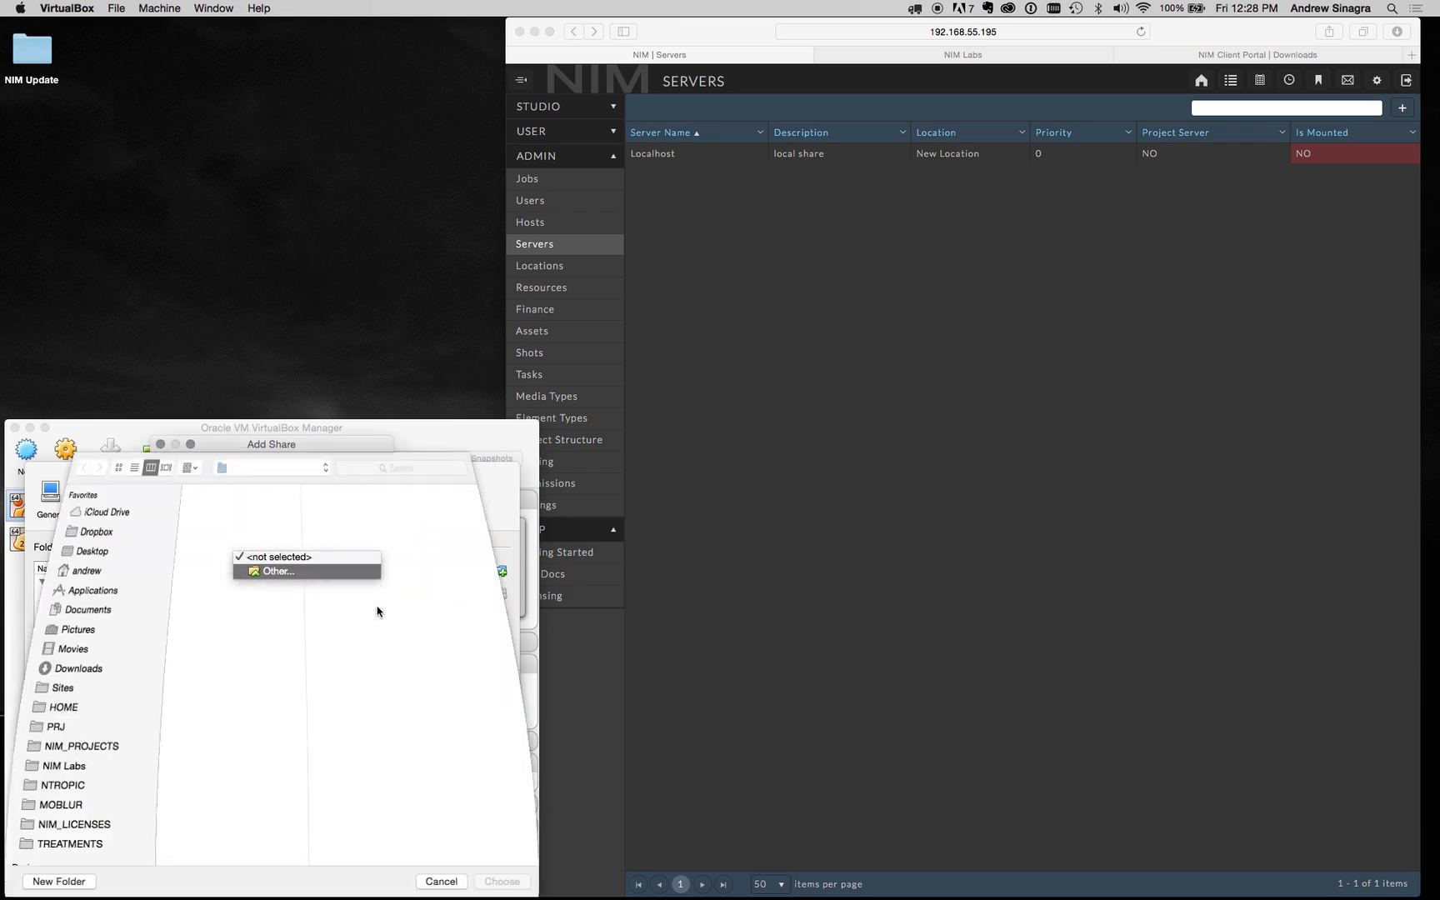
click(75, 746)
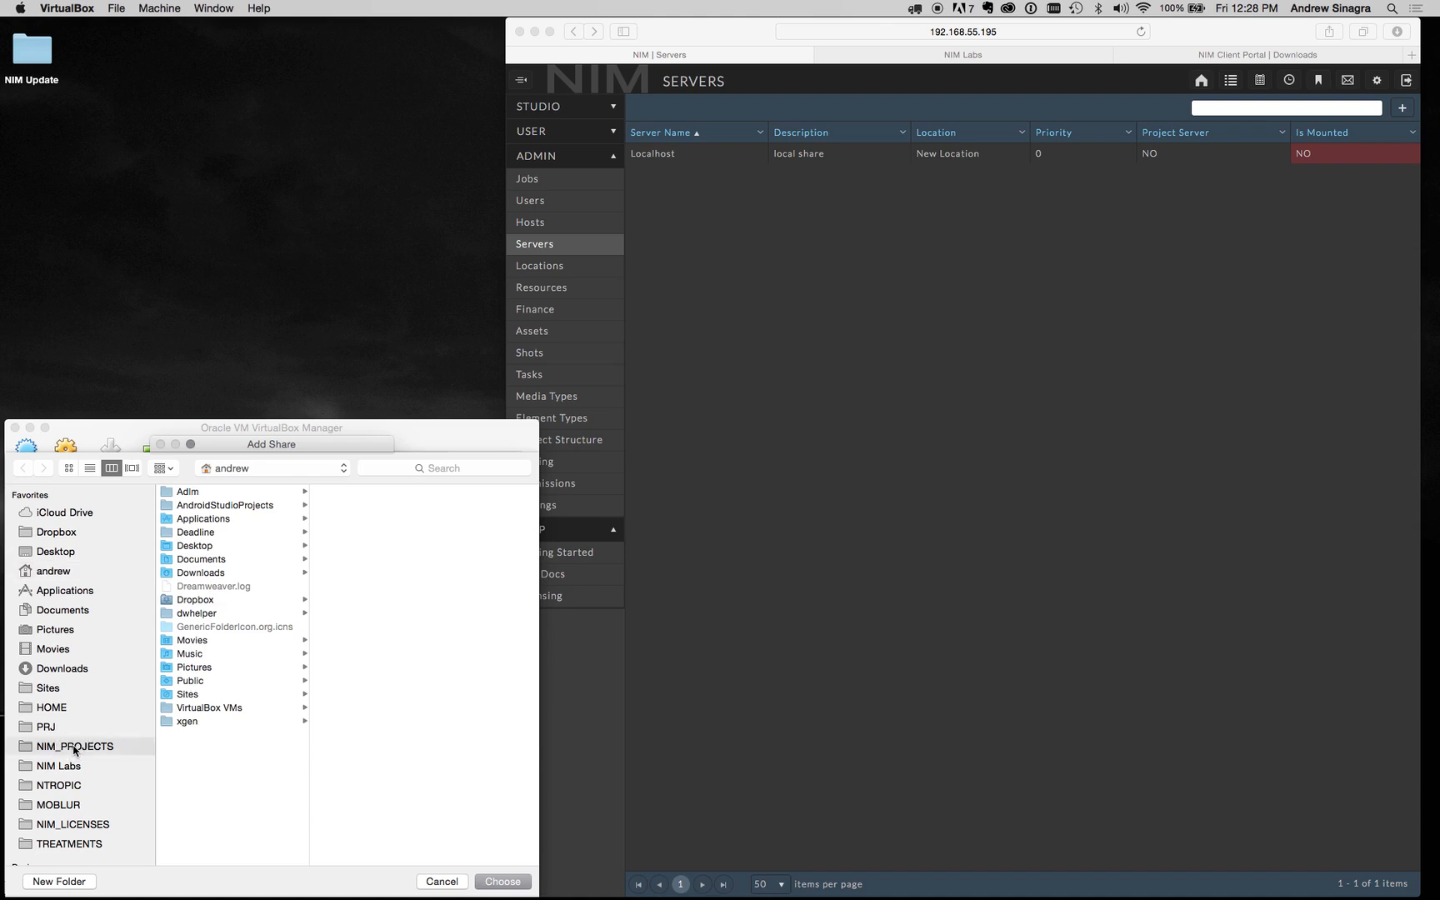
click(74, 882)
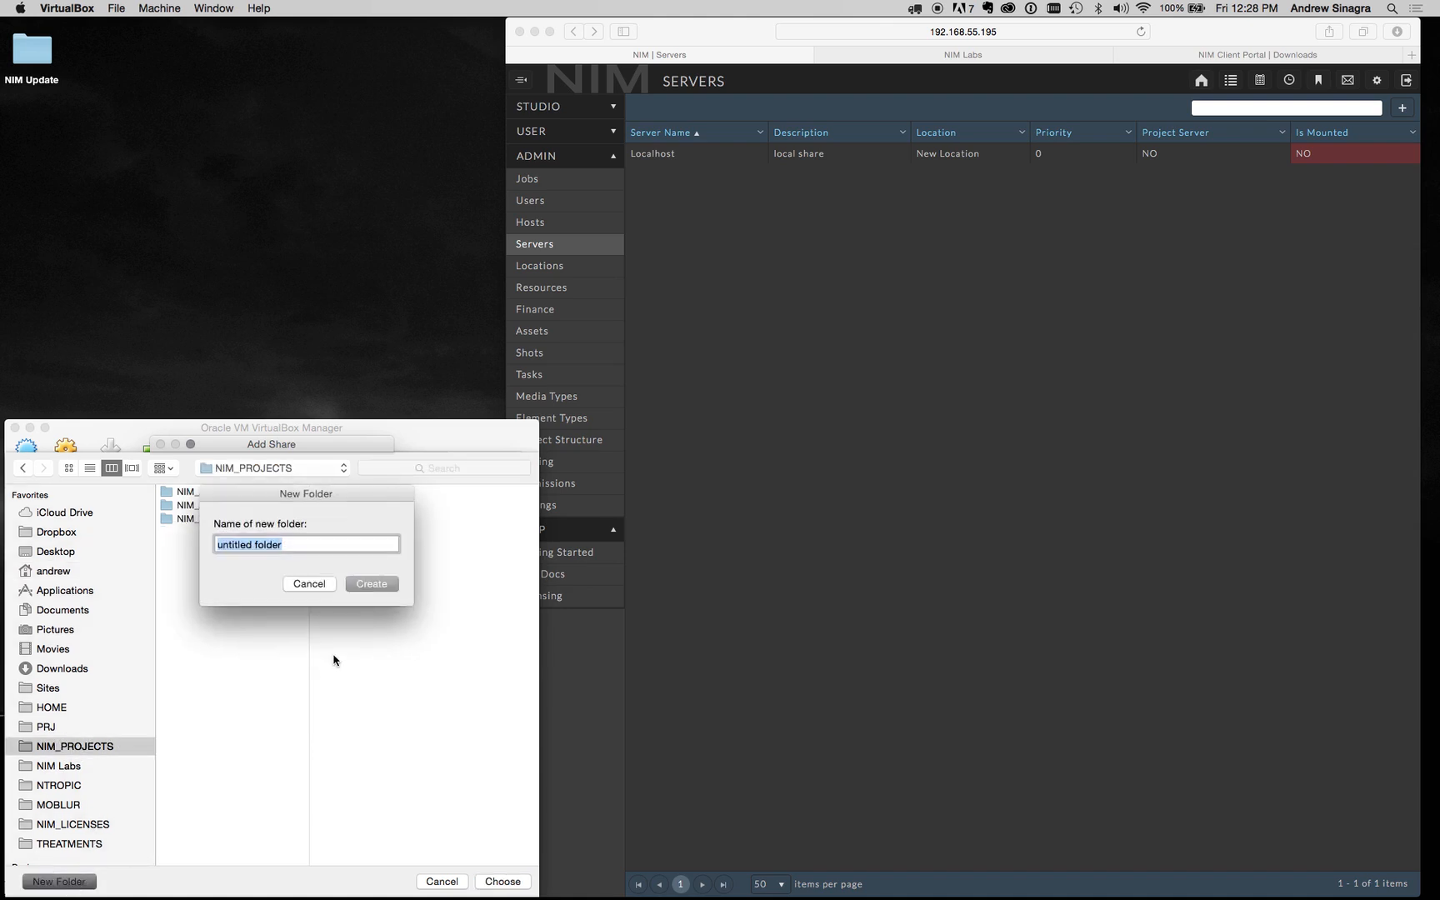
text(myProjects)
click(375, 592)
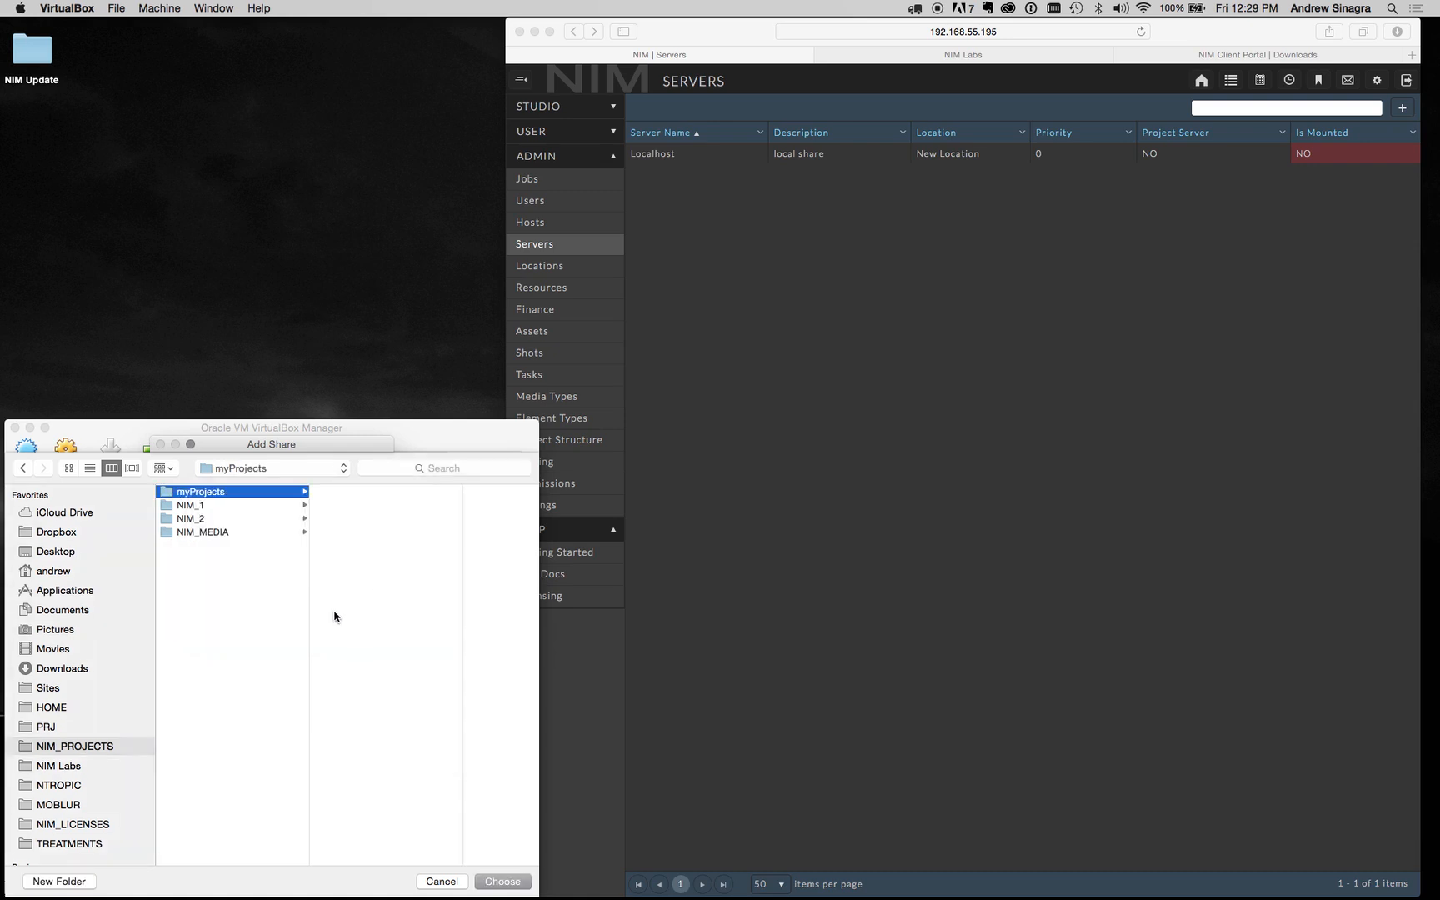
Step: Use myProjects as the share path with Auto-mount enabled, and save the settings
click(511, 884)
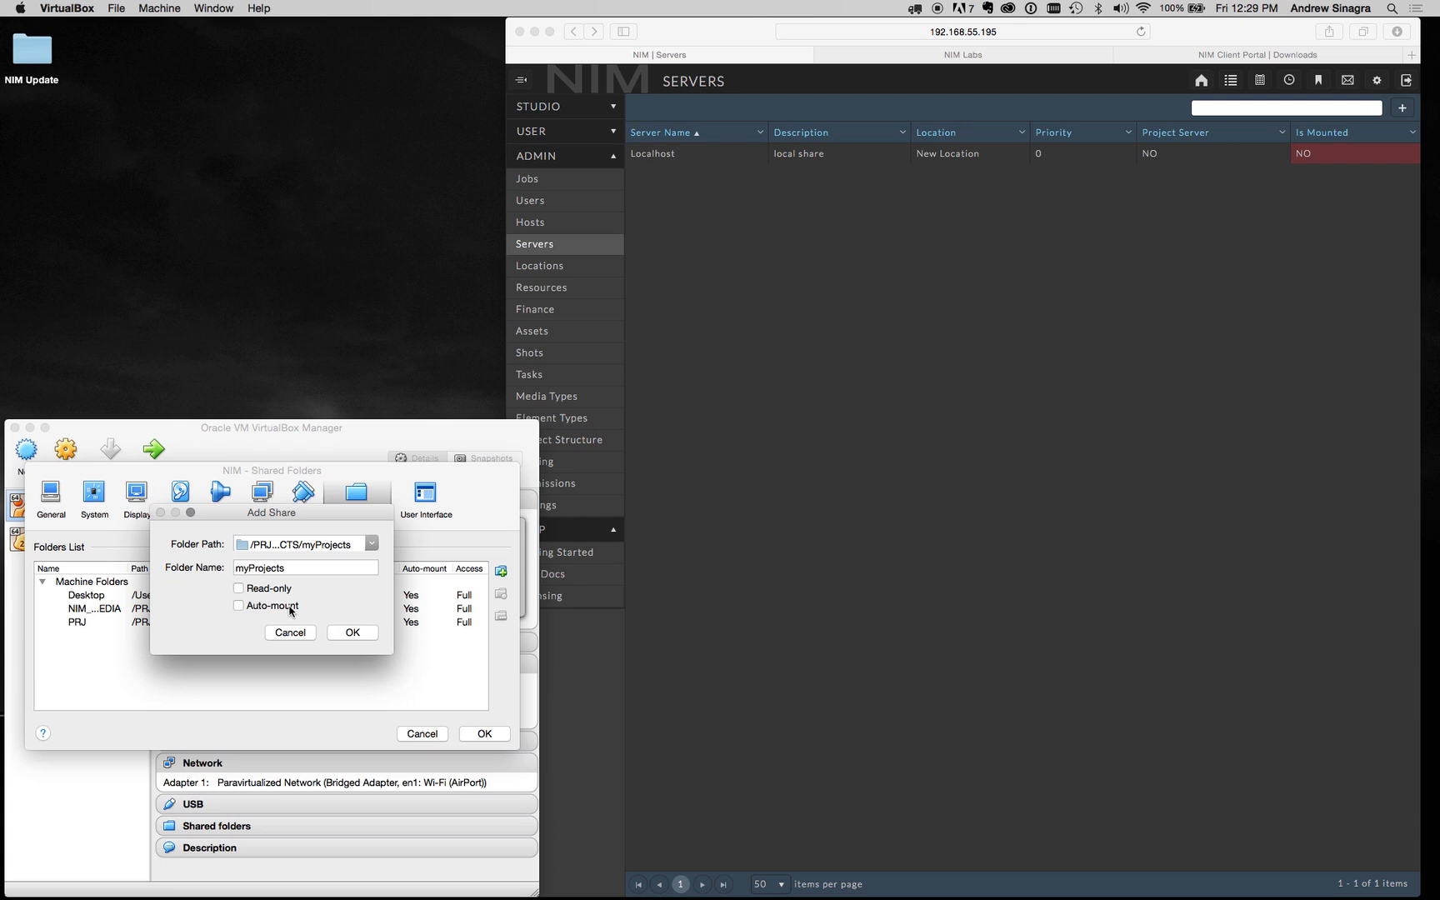
click(289, 609)
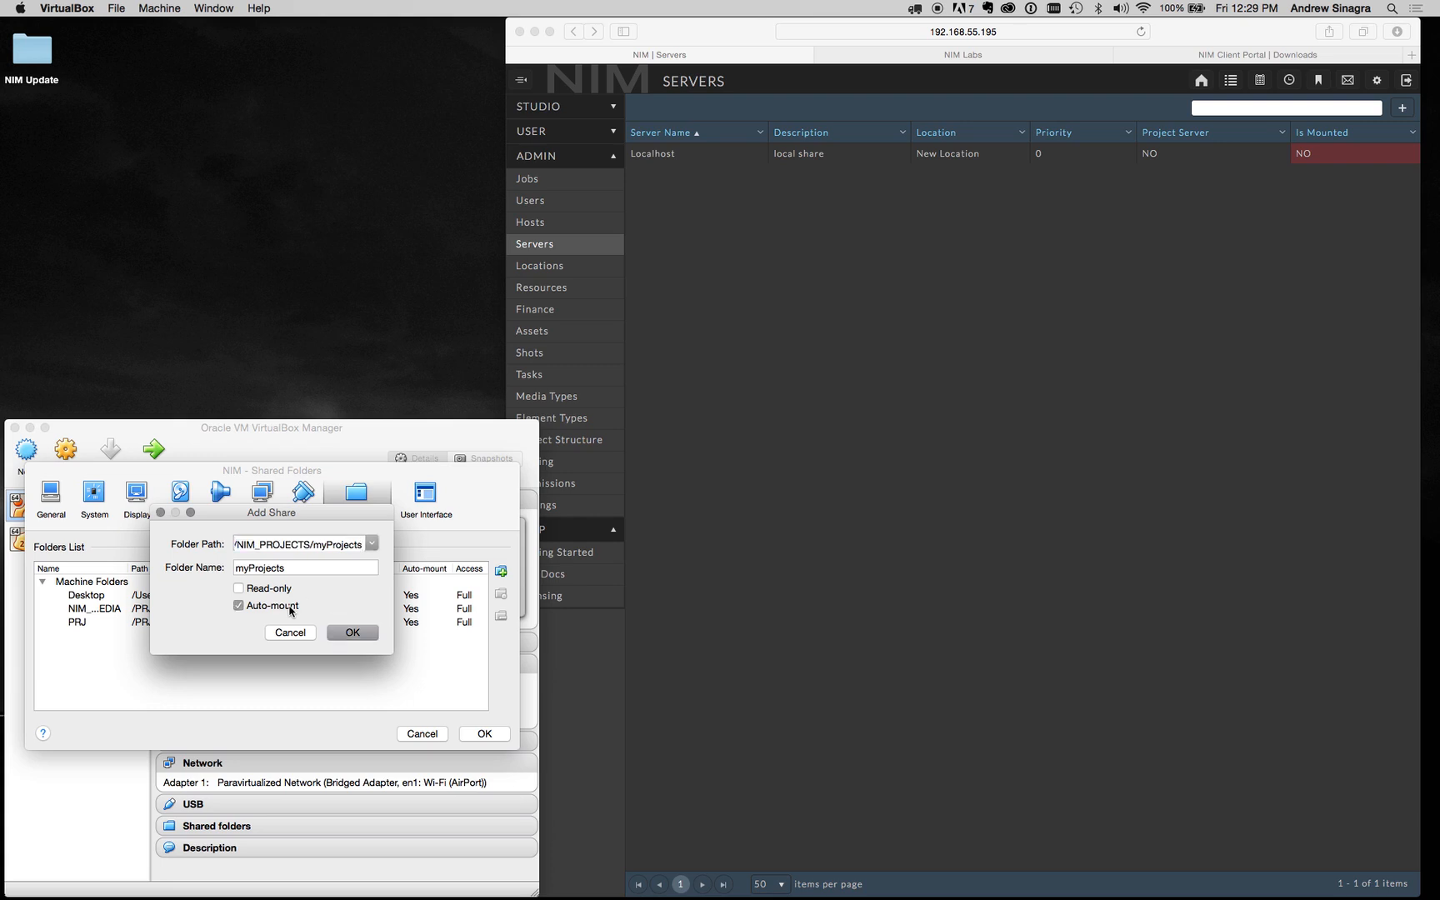
click(360, 634)
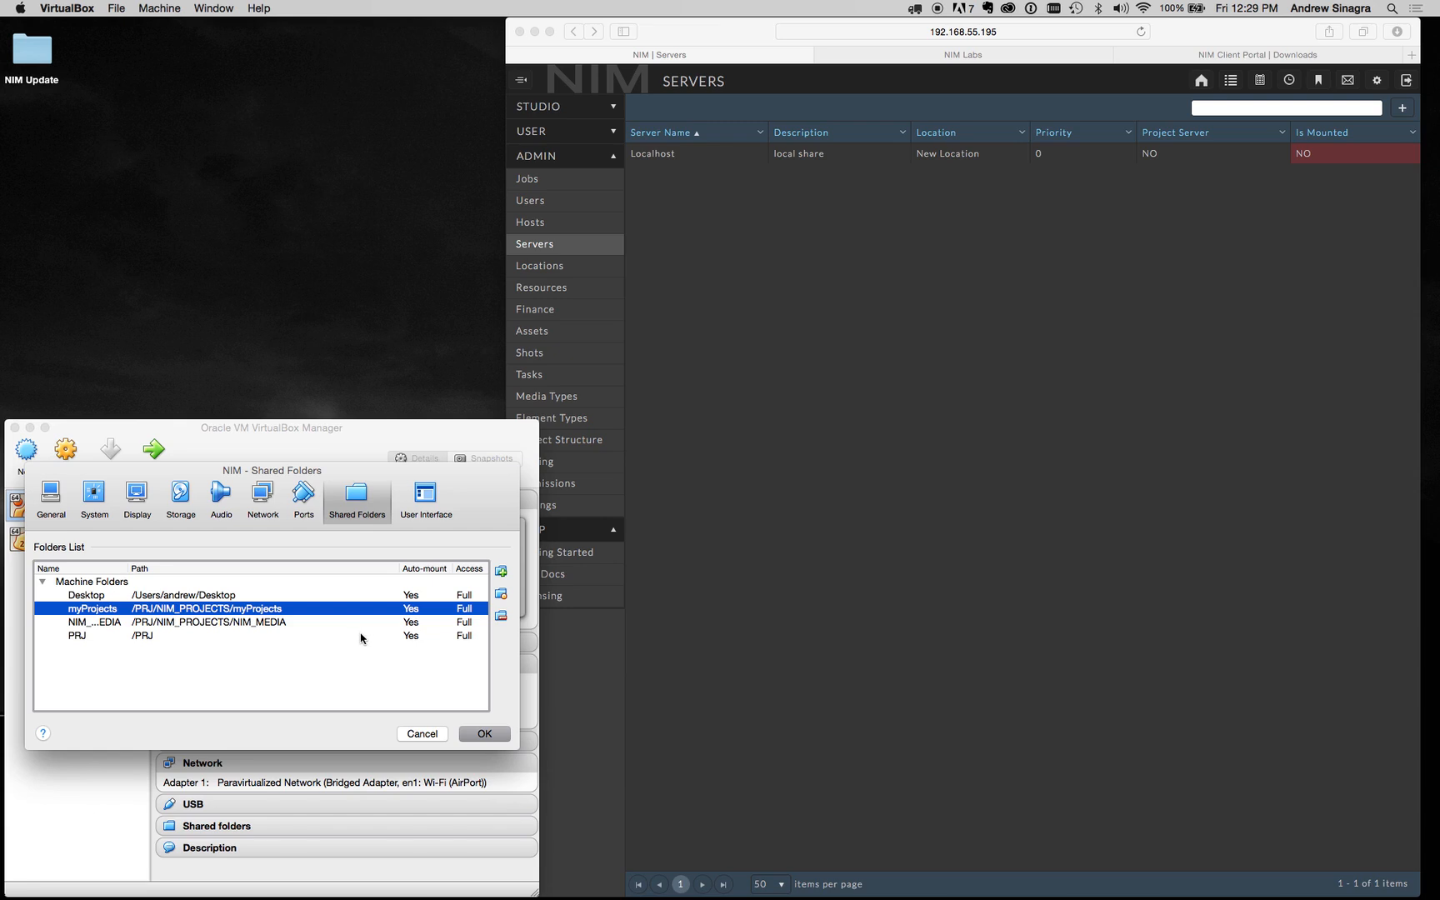
click(485, 728)
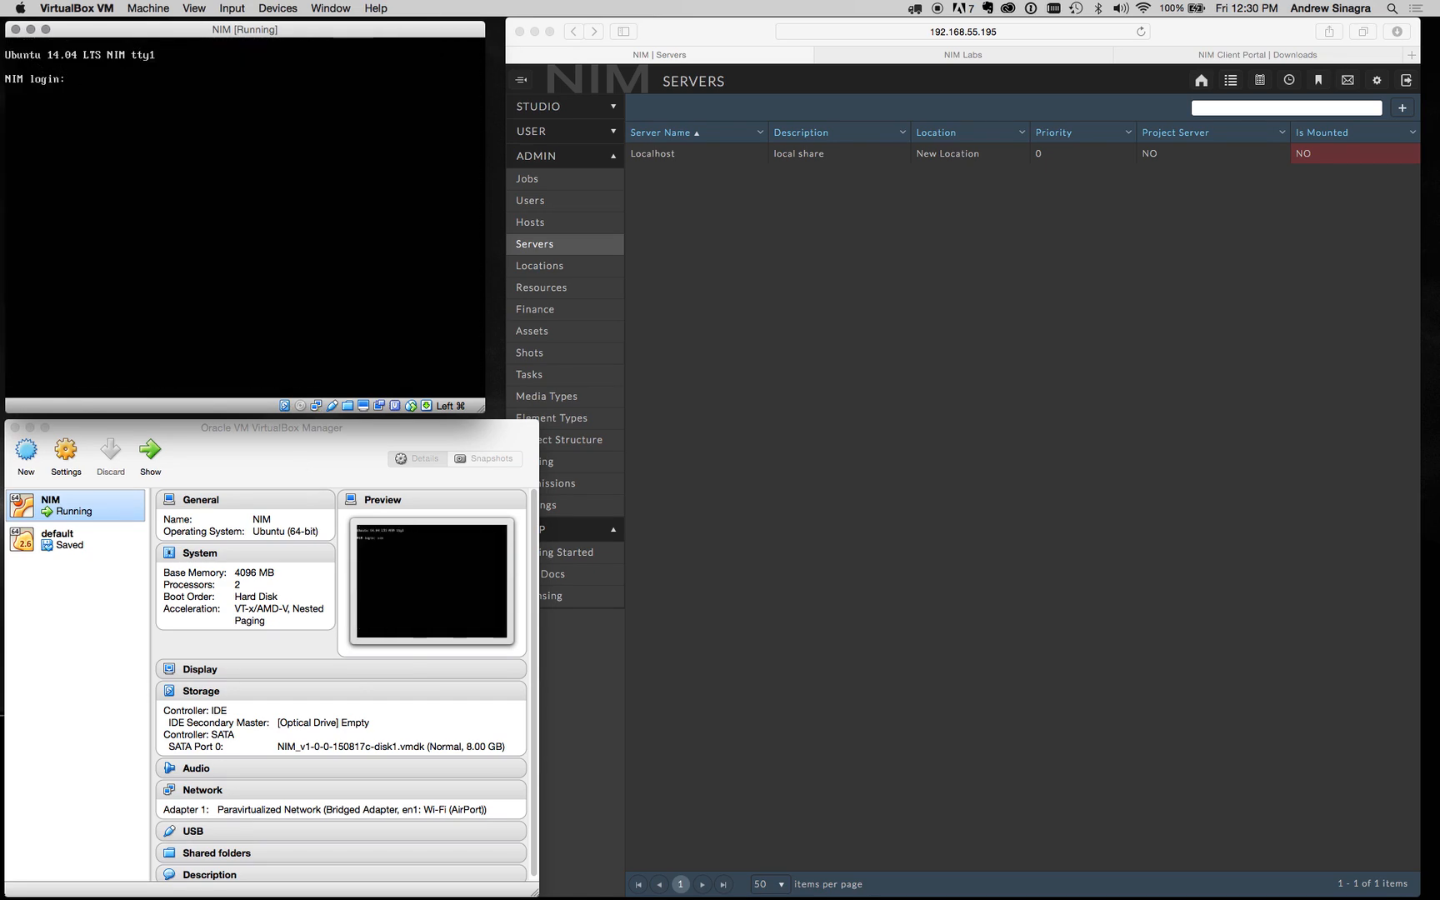
Step: Log into the restarted NIM VM console as user nim
text(nim)
key(Return)
text(nim)
key(Return)
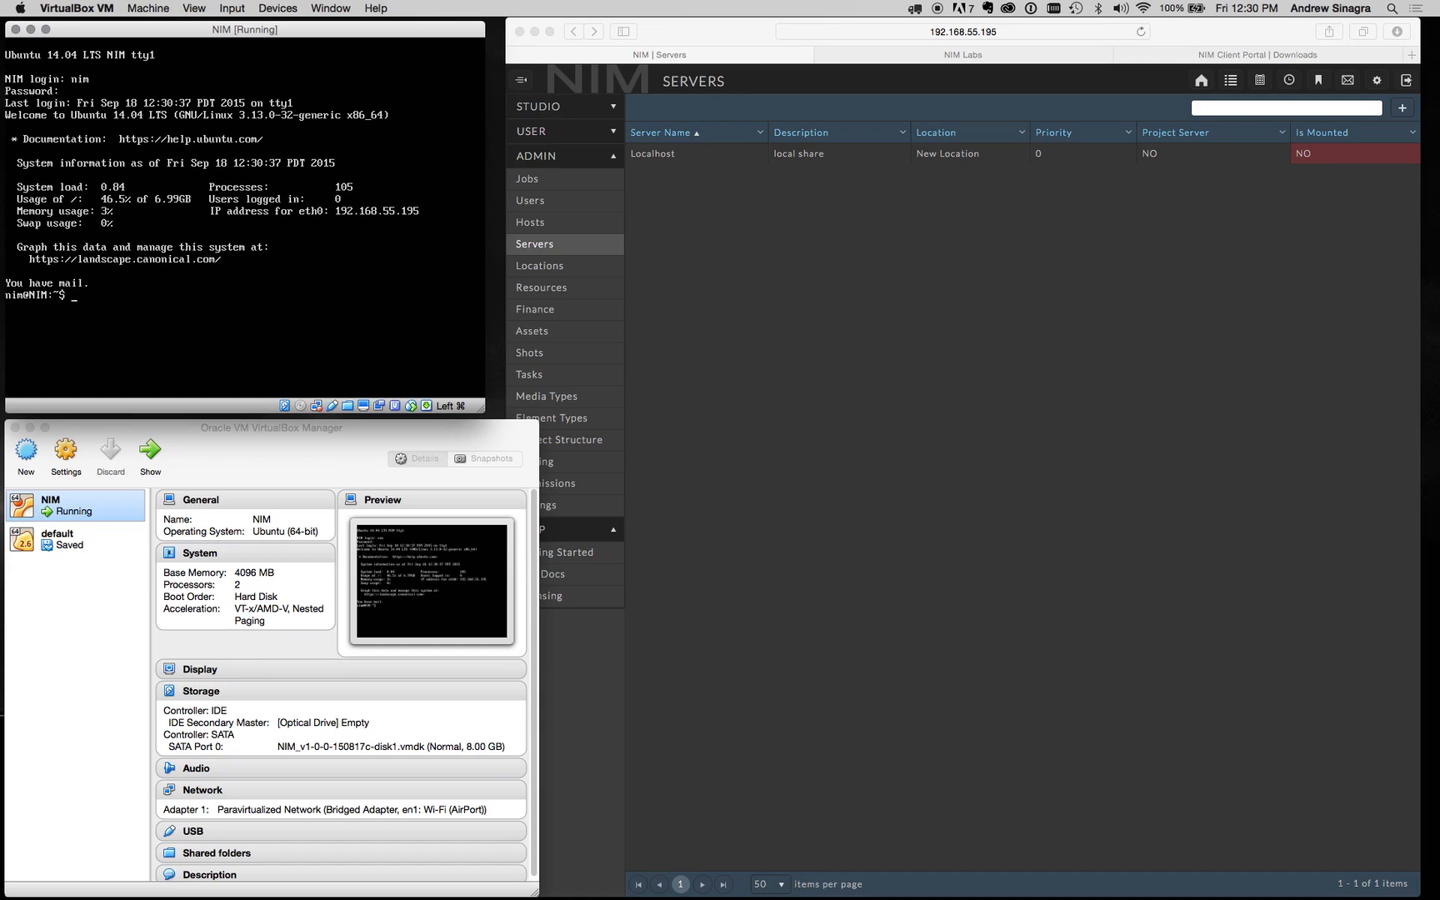
Step: List the contents of /media to see sf_myProjects among the shared folders
text(cd /media)
key(Return)
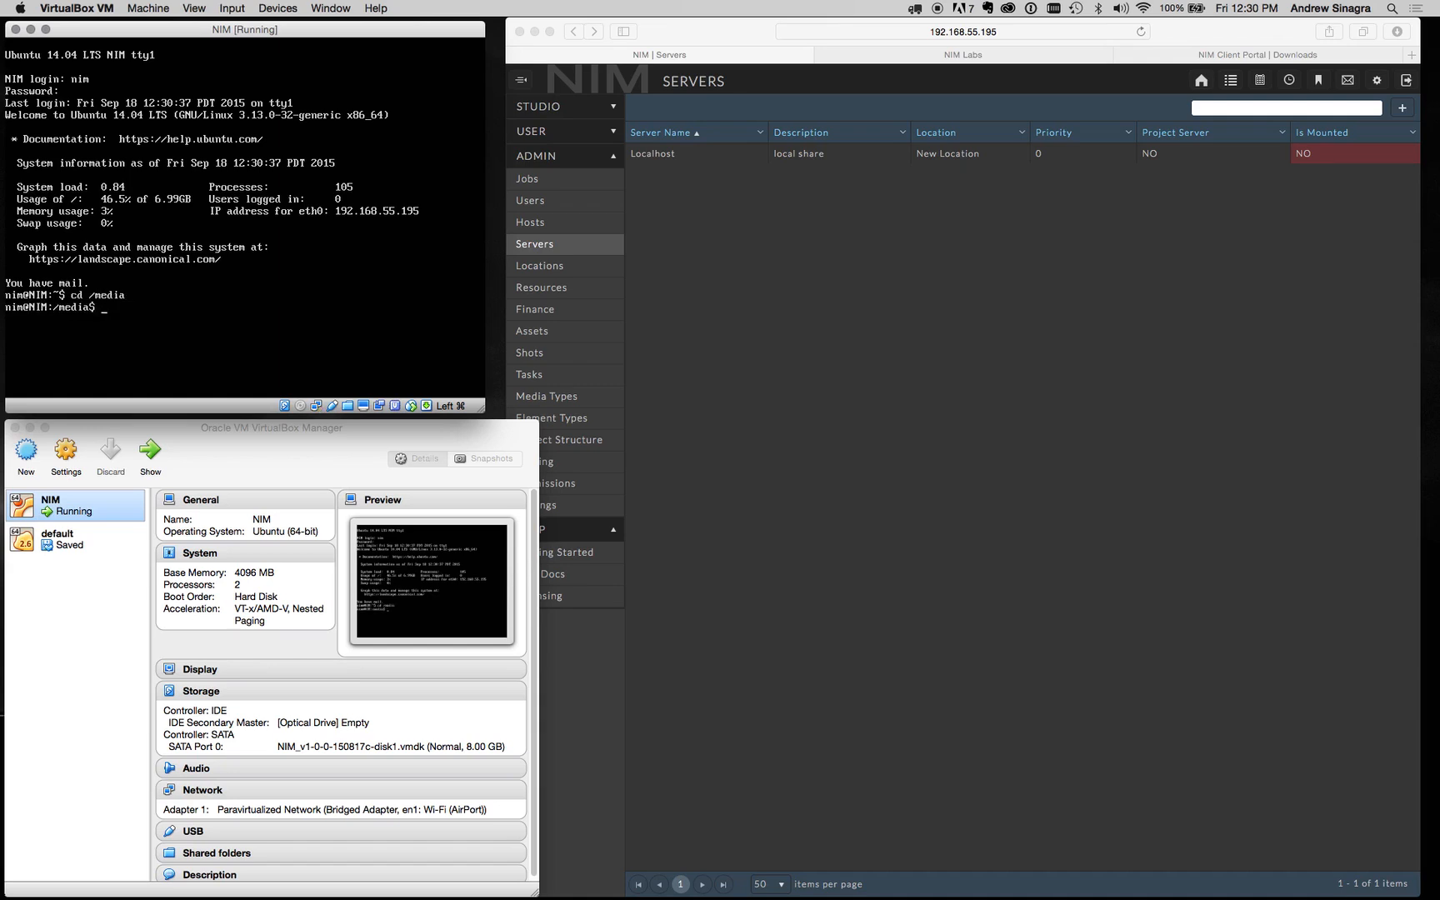
text(ls)
key(Return)
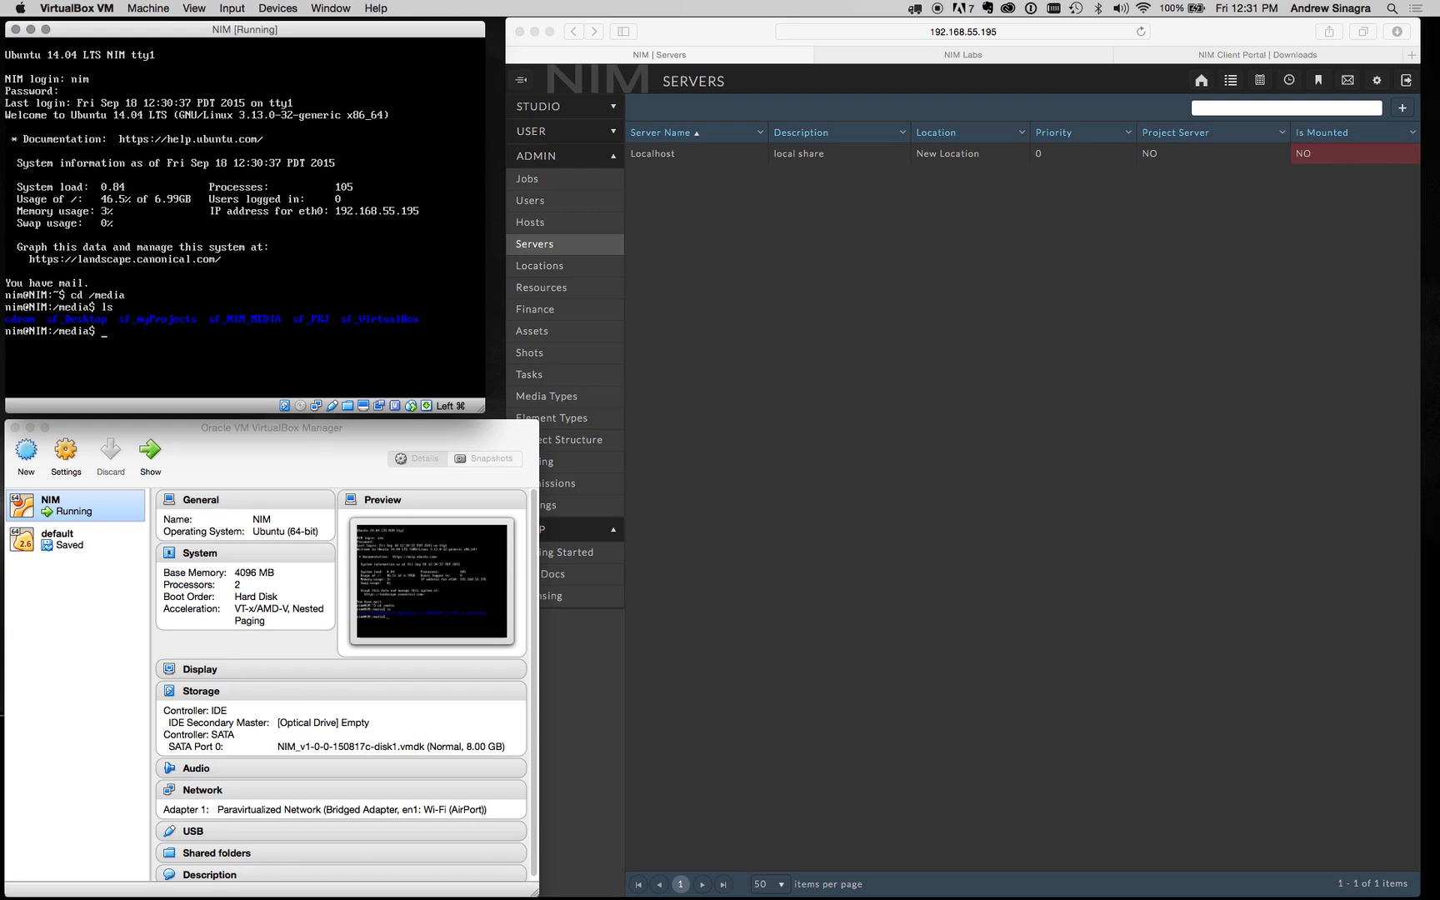
Step: Reload the Servers page and add a new server named myProjects
click(715, 234)
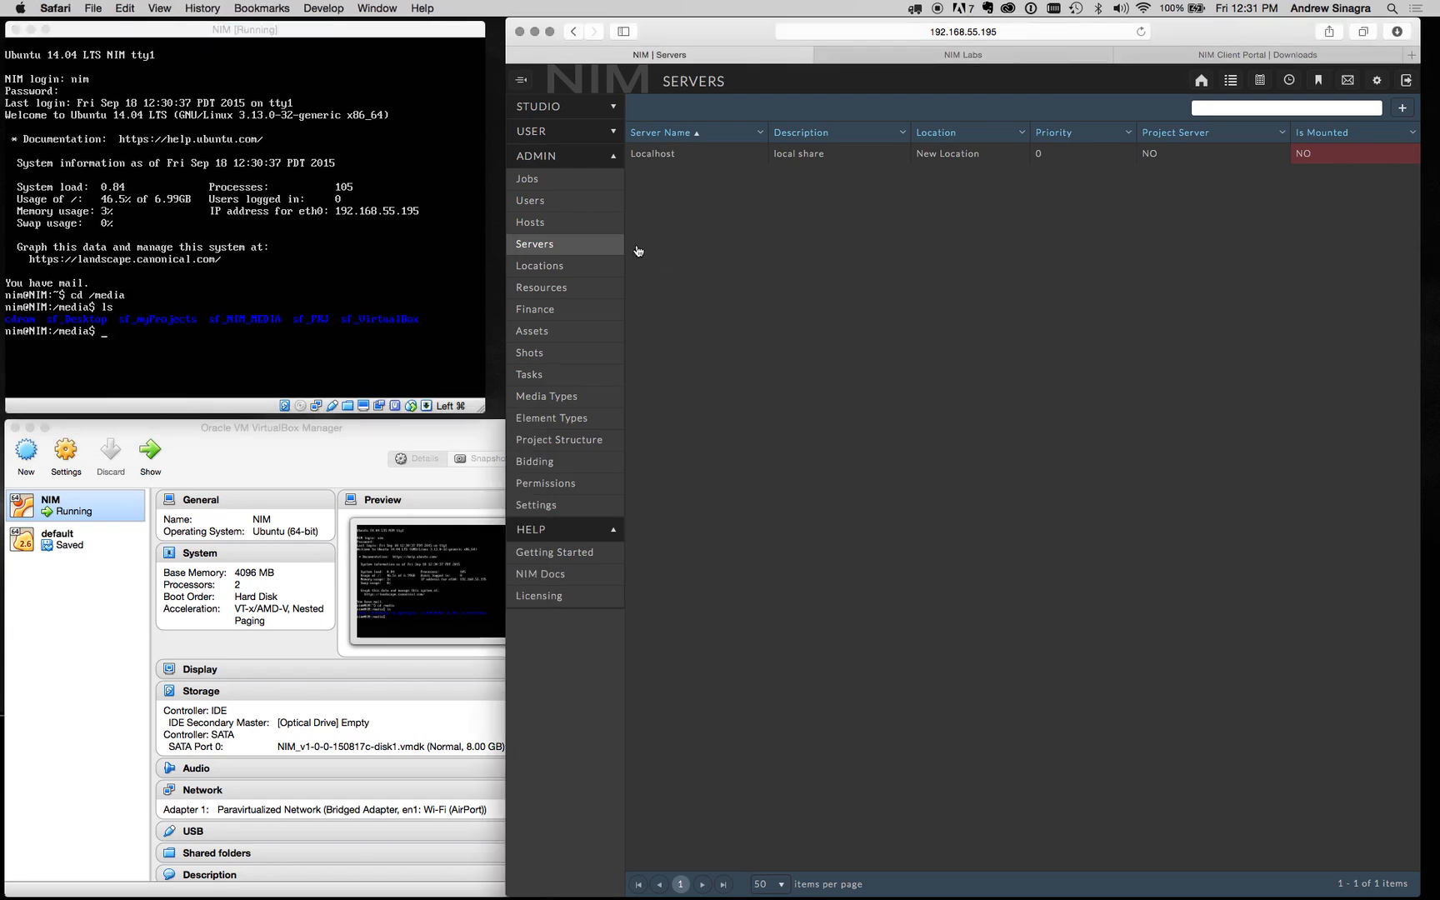
click(547, 245)
click(1403, 114)
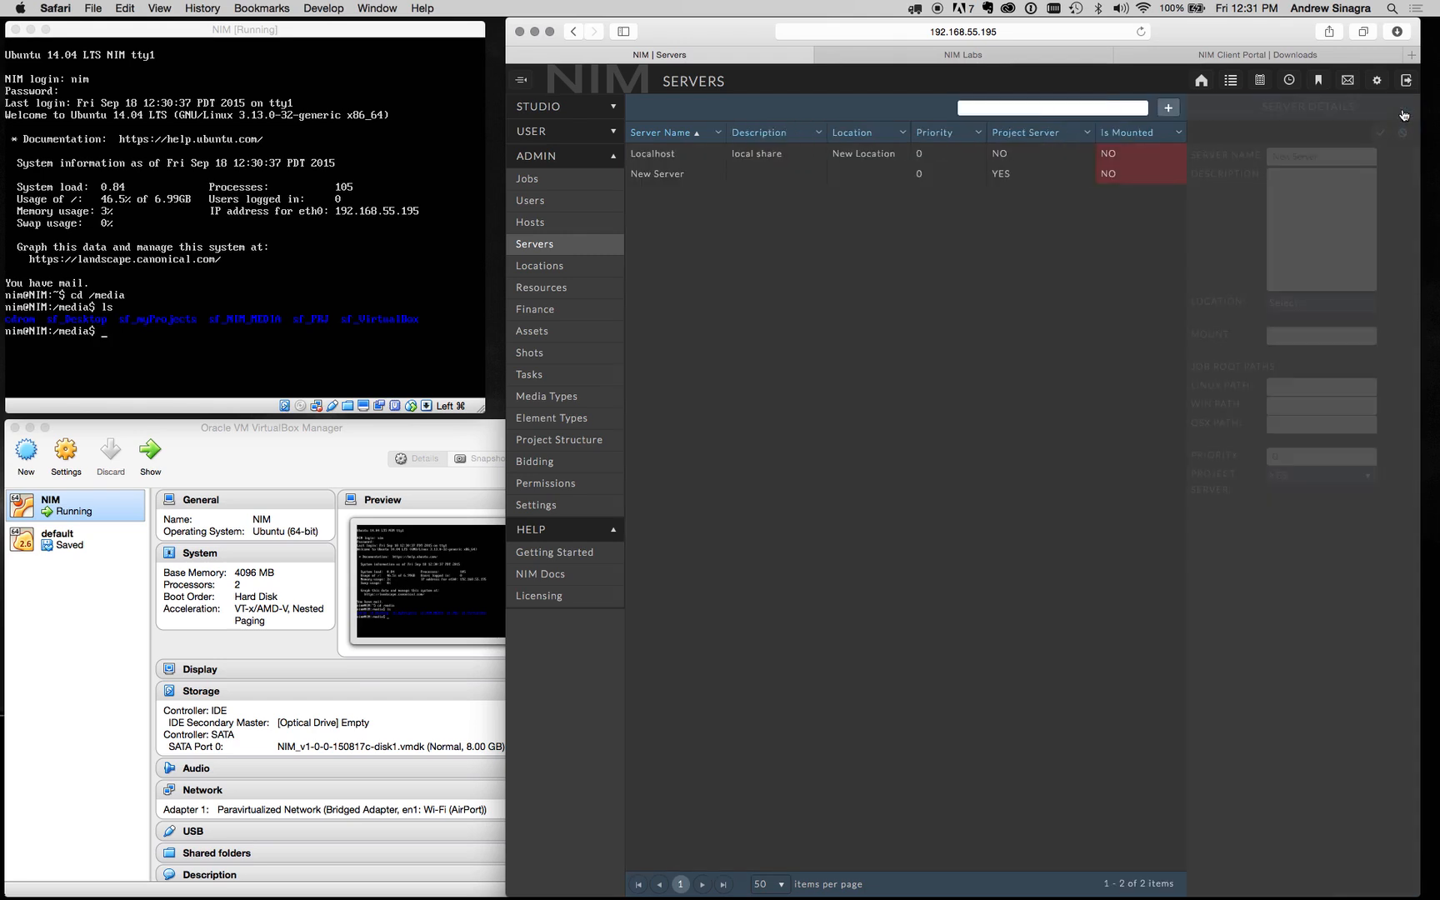
triple_click(1283, 157)
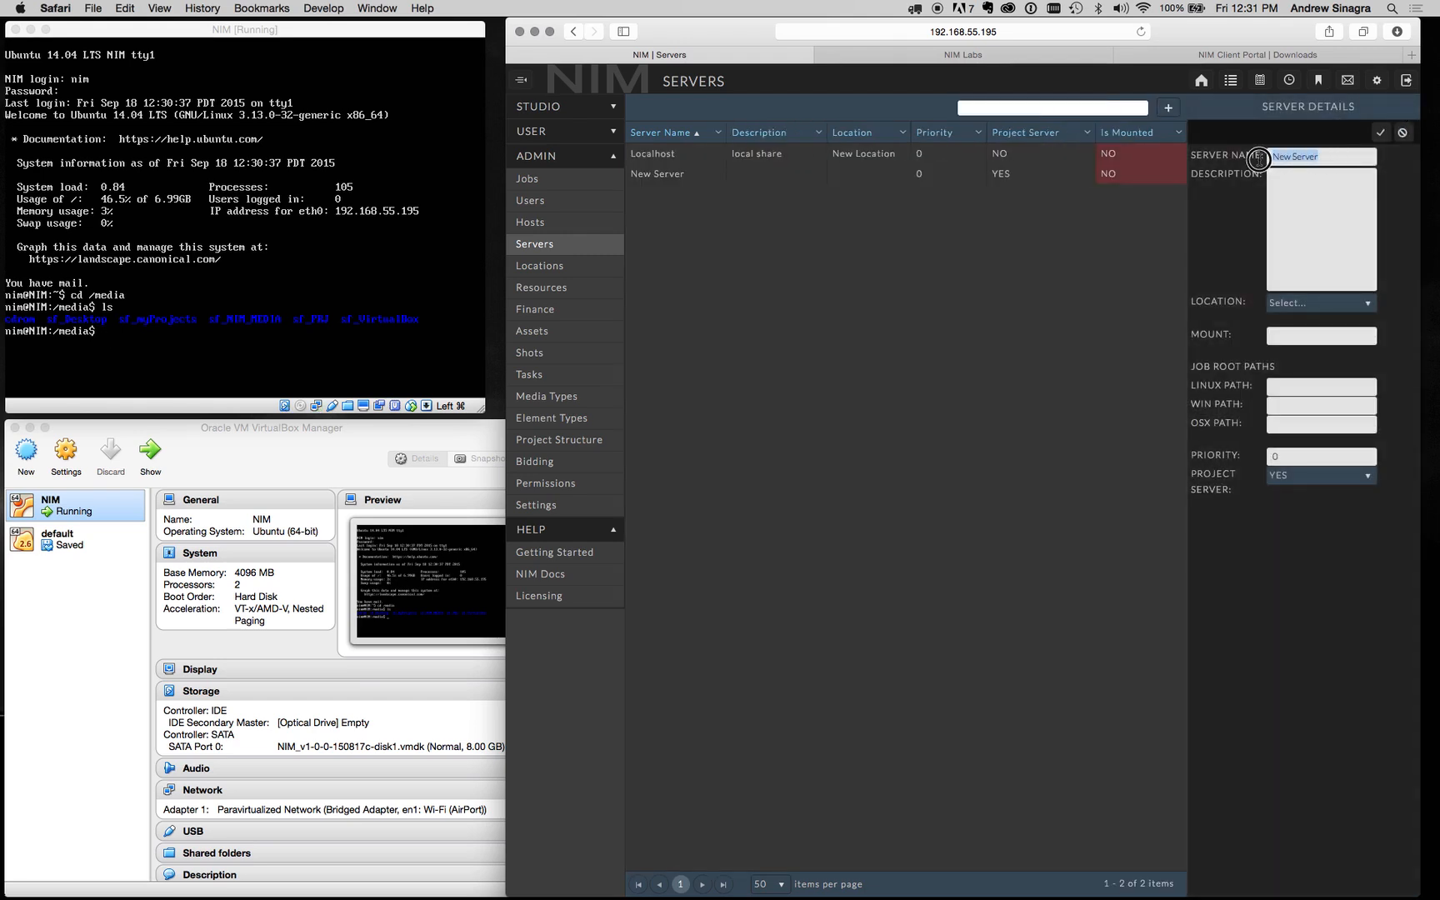
text(myProjects)
Step: Set the myProjects server's location to New Location and its mount to /media/sf_myProjects
click(1324, 304)
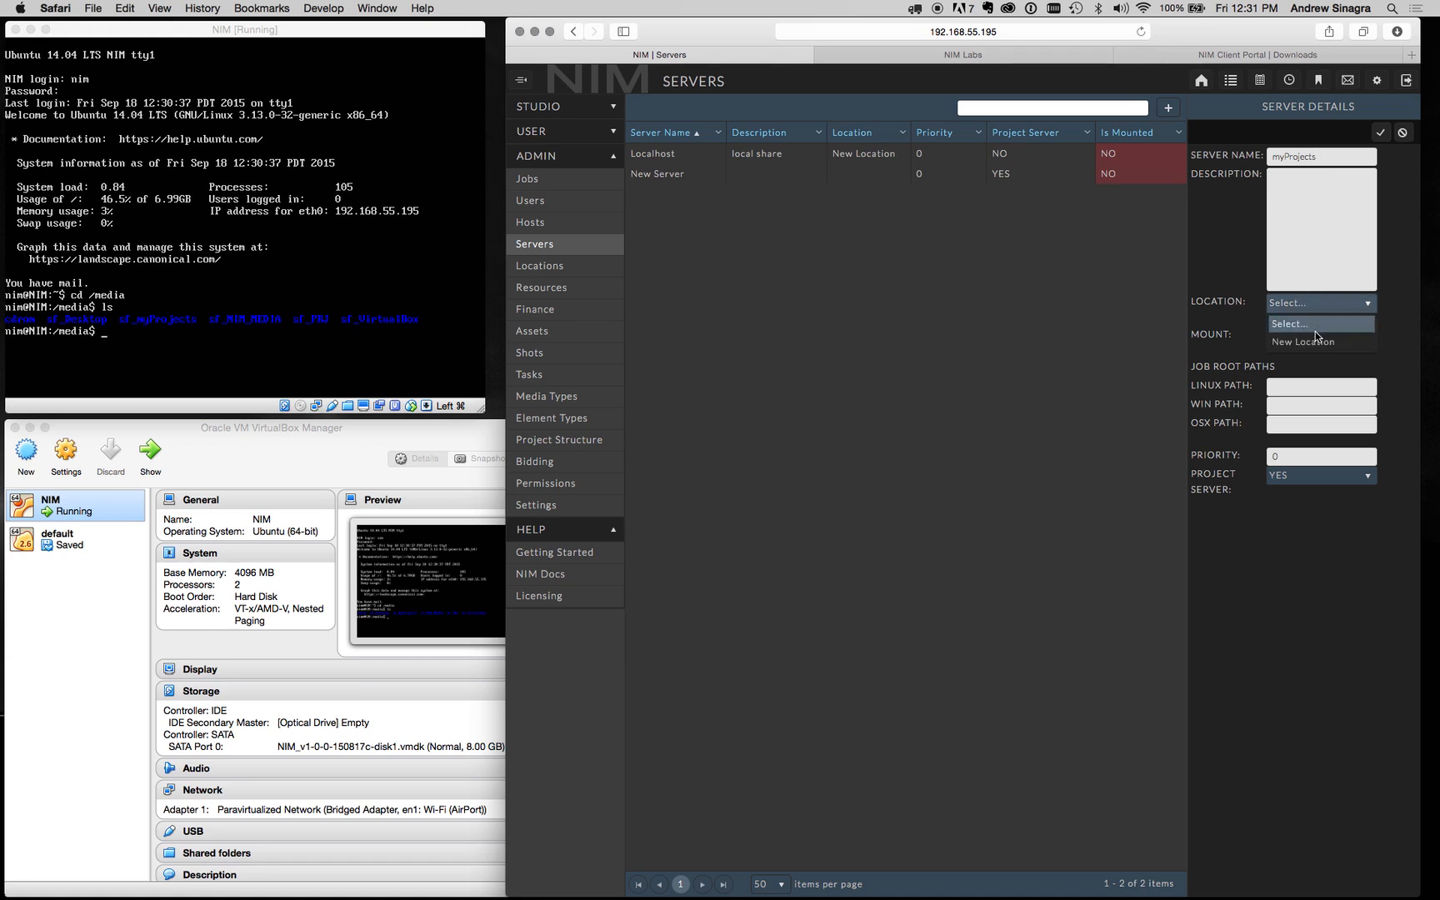
click(1315, 343)
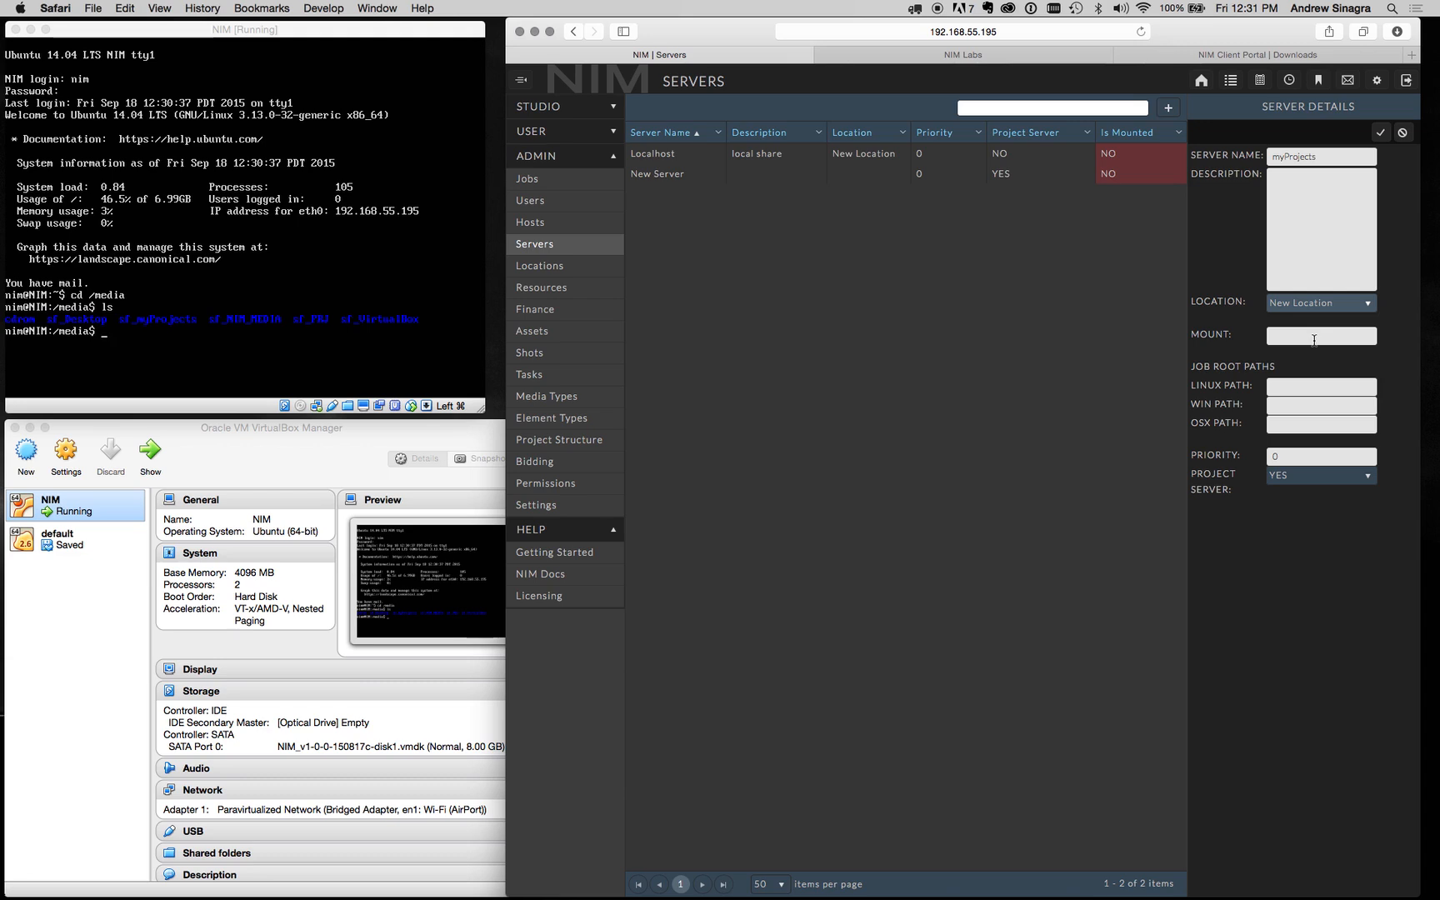
click(1314, 337)
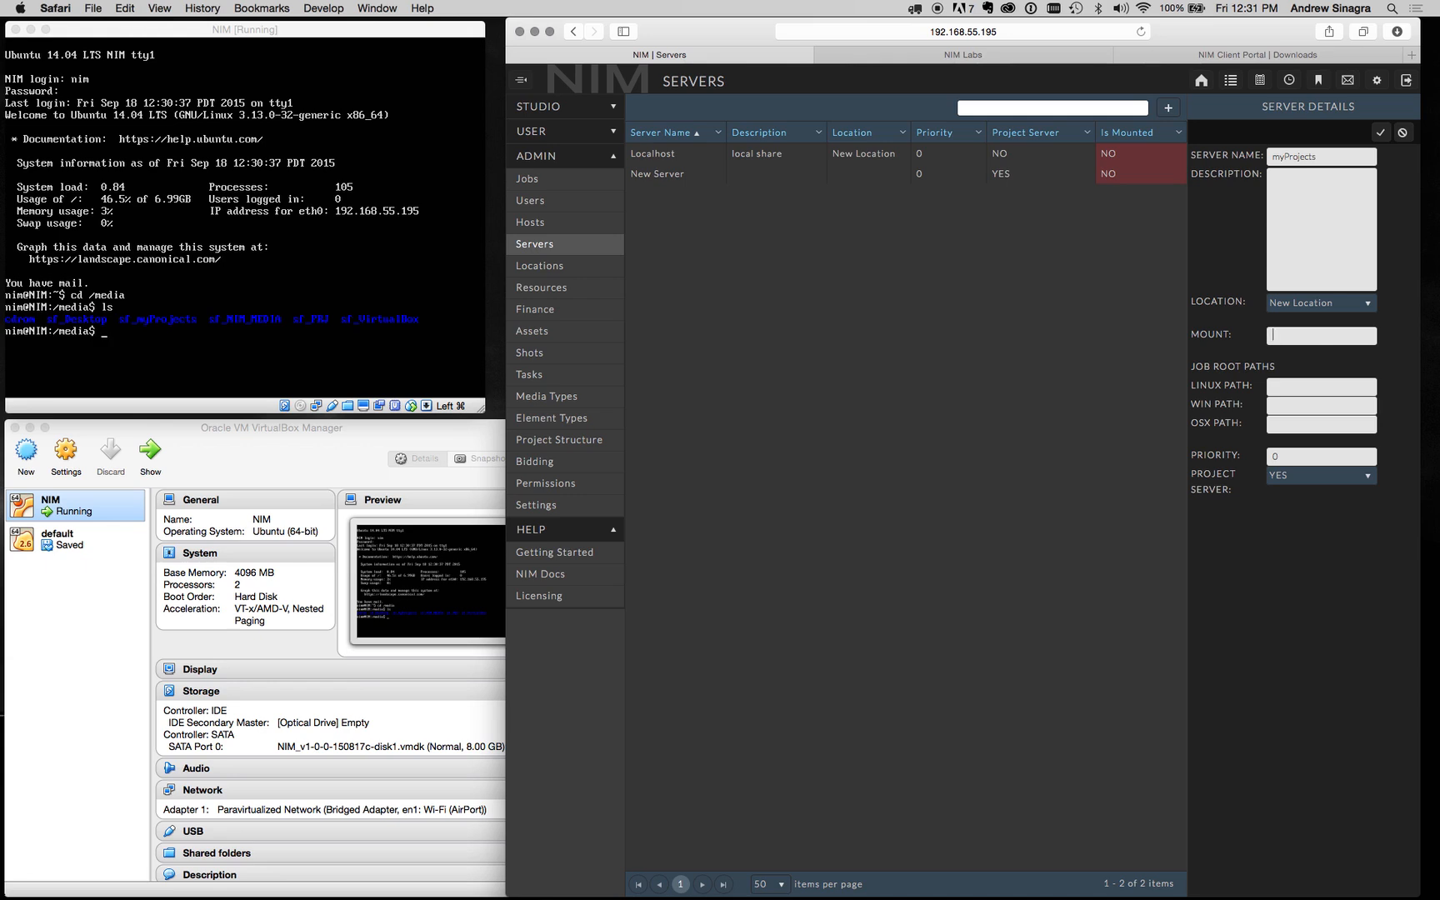
text(/media/sf_myProjects)
Step: In Finder, create a PRJ folder inside NIM_PROJECTS/myProjects
click(500, 404)
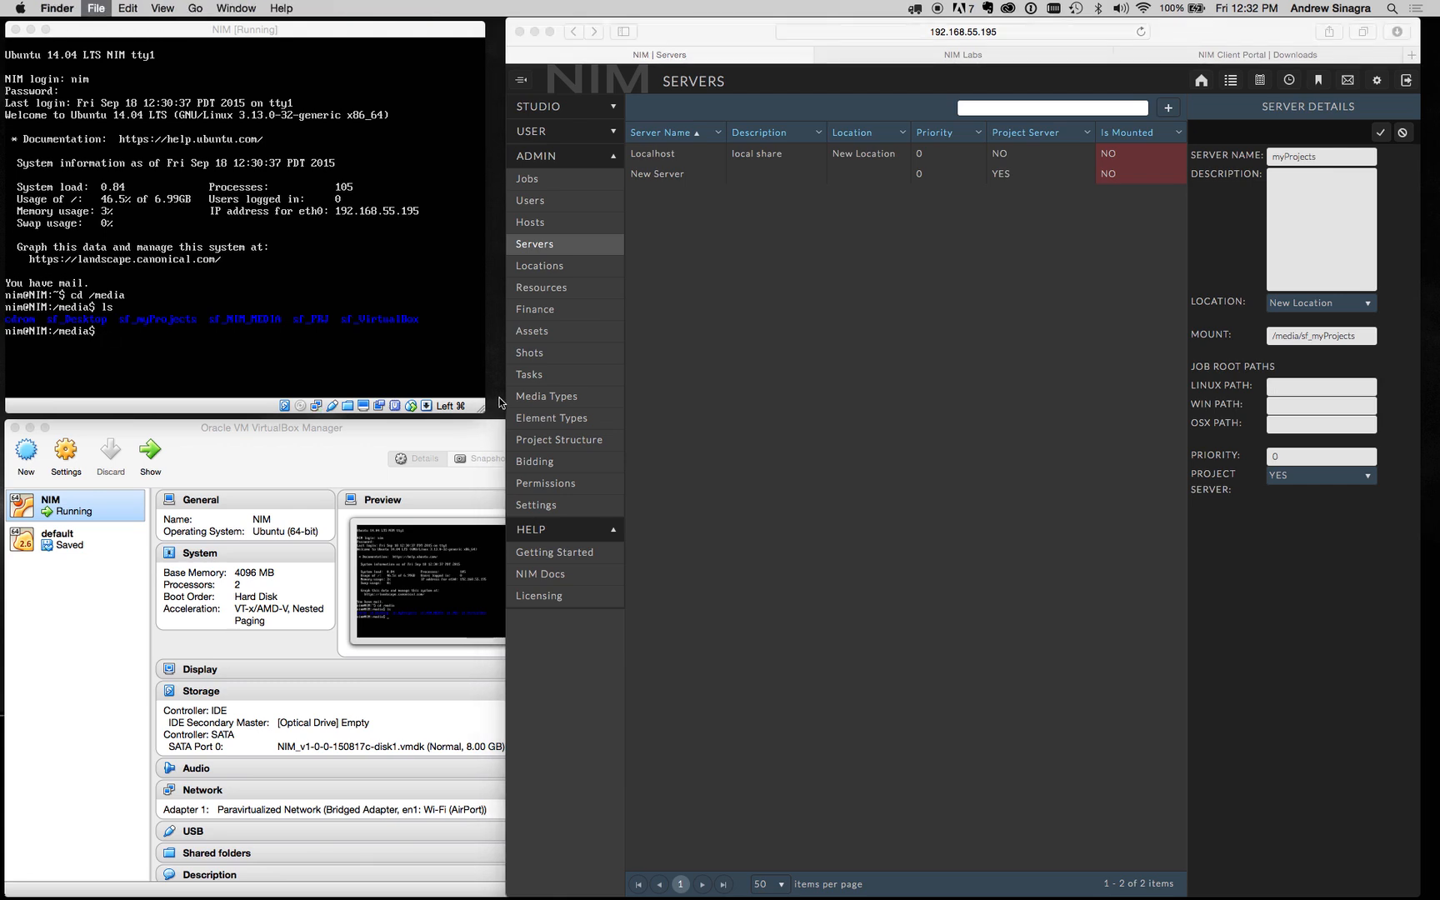
key(super+n)
click(452, 799)
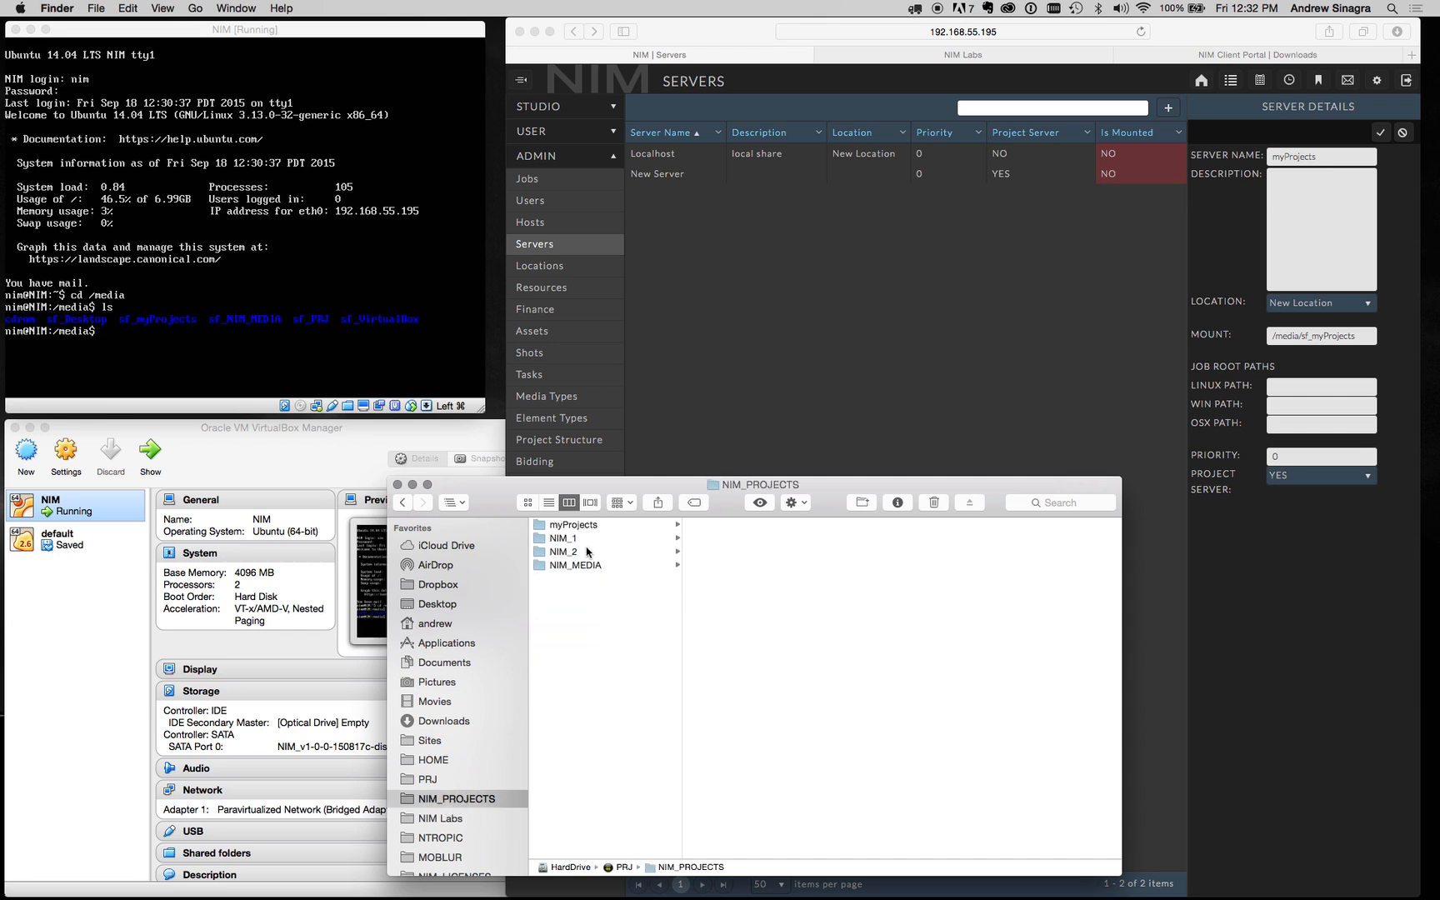
click(594, 525)
click(858, 503)
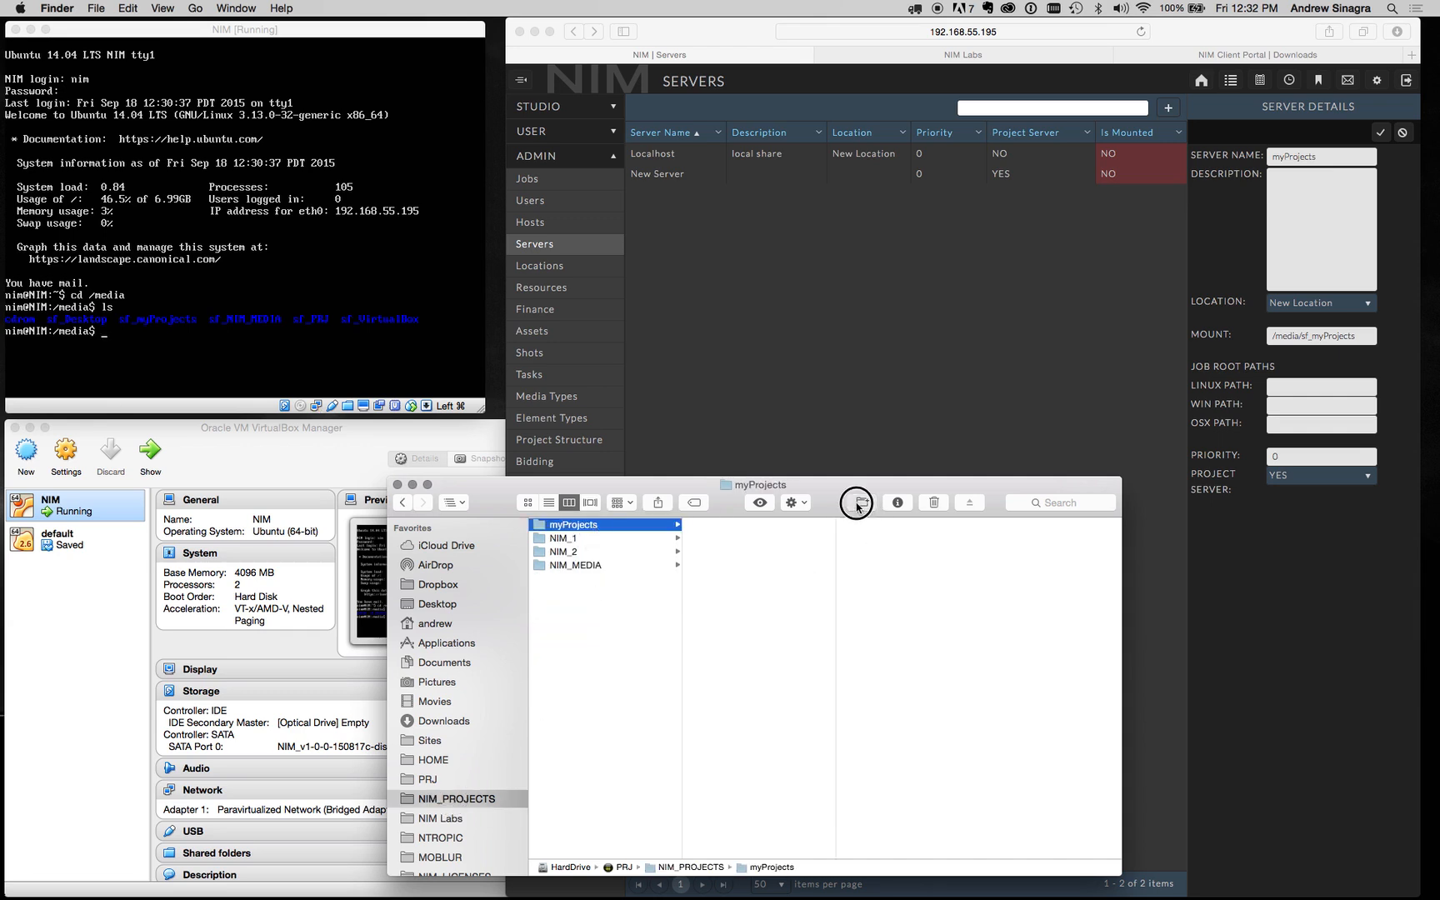
text(PRJ)
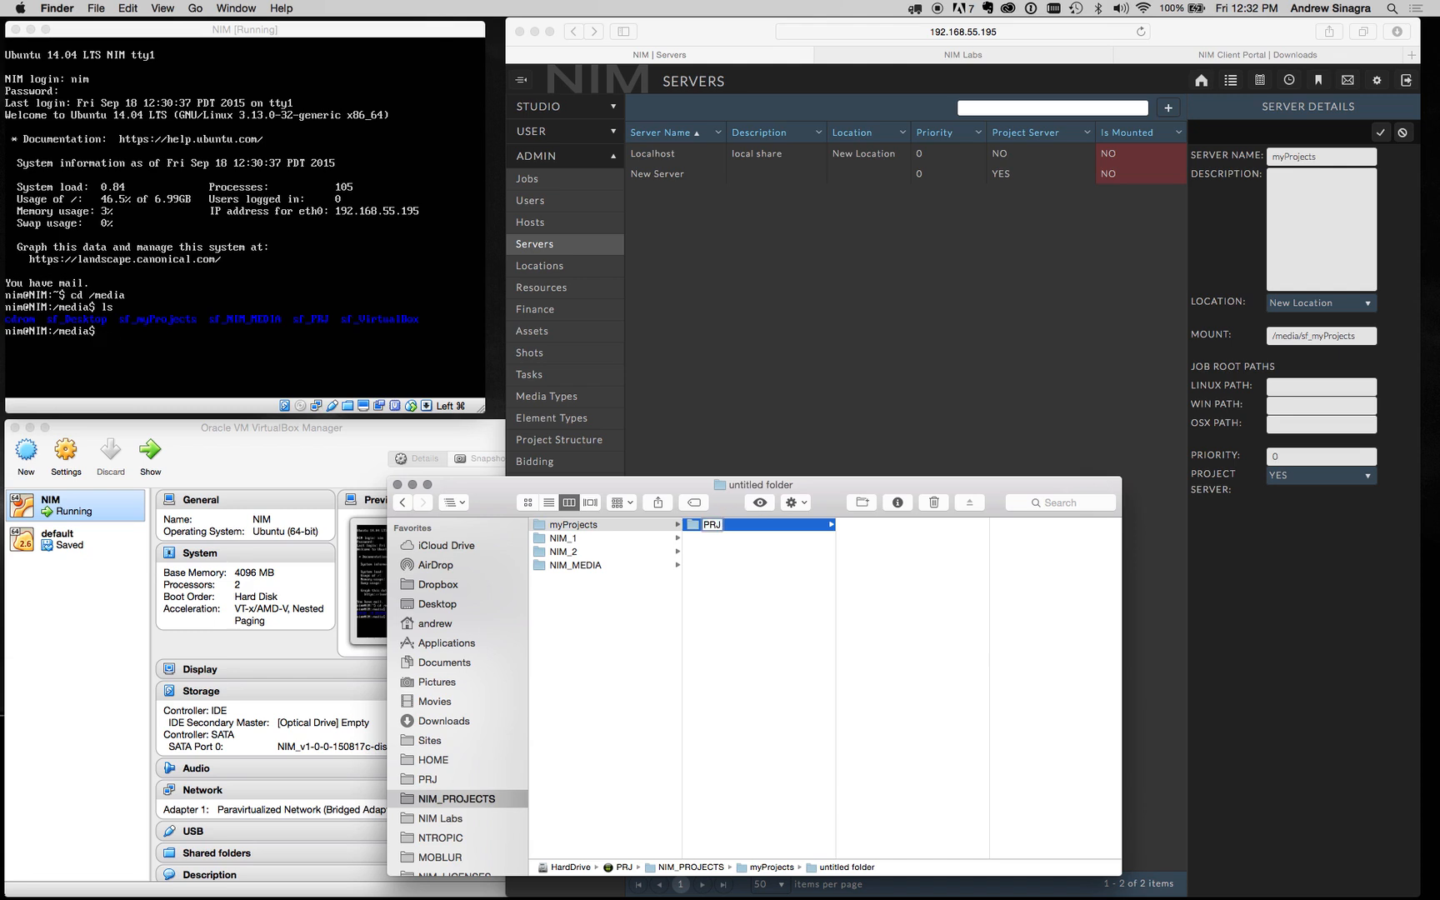
key(Return)
click(1300, 389)
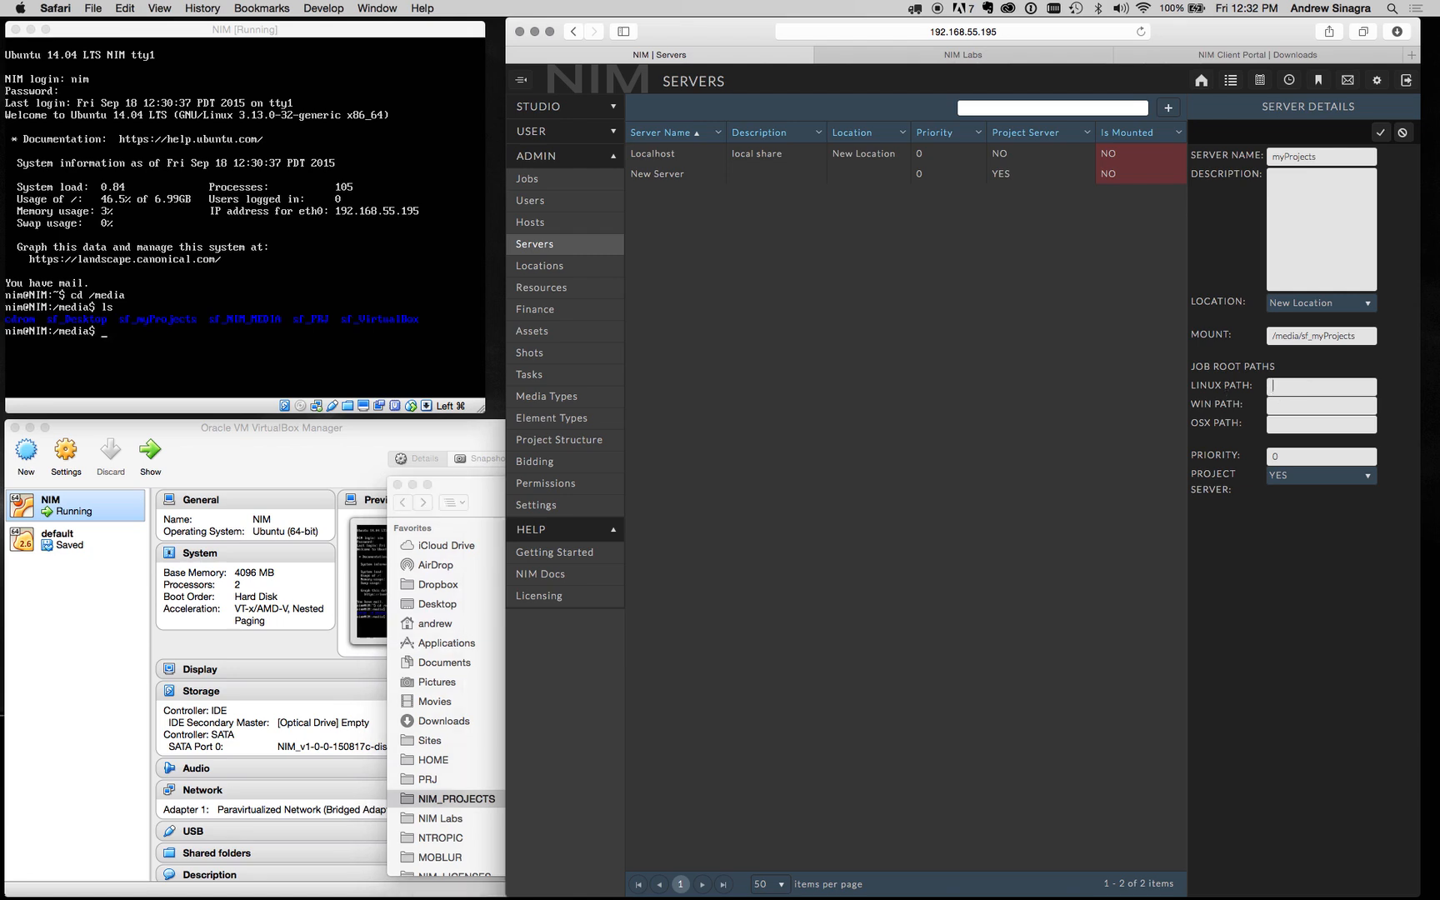
Step: Enter Linux job root /media/sf_myProjects/PRJ and Windows path :/myProjects/PRJ
text(/media/sf_myProjects/PRJ)
click(1277, 406)
text(:/myProjec)
text(ts/PRJ)
text(/Vo)
text(l)
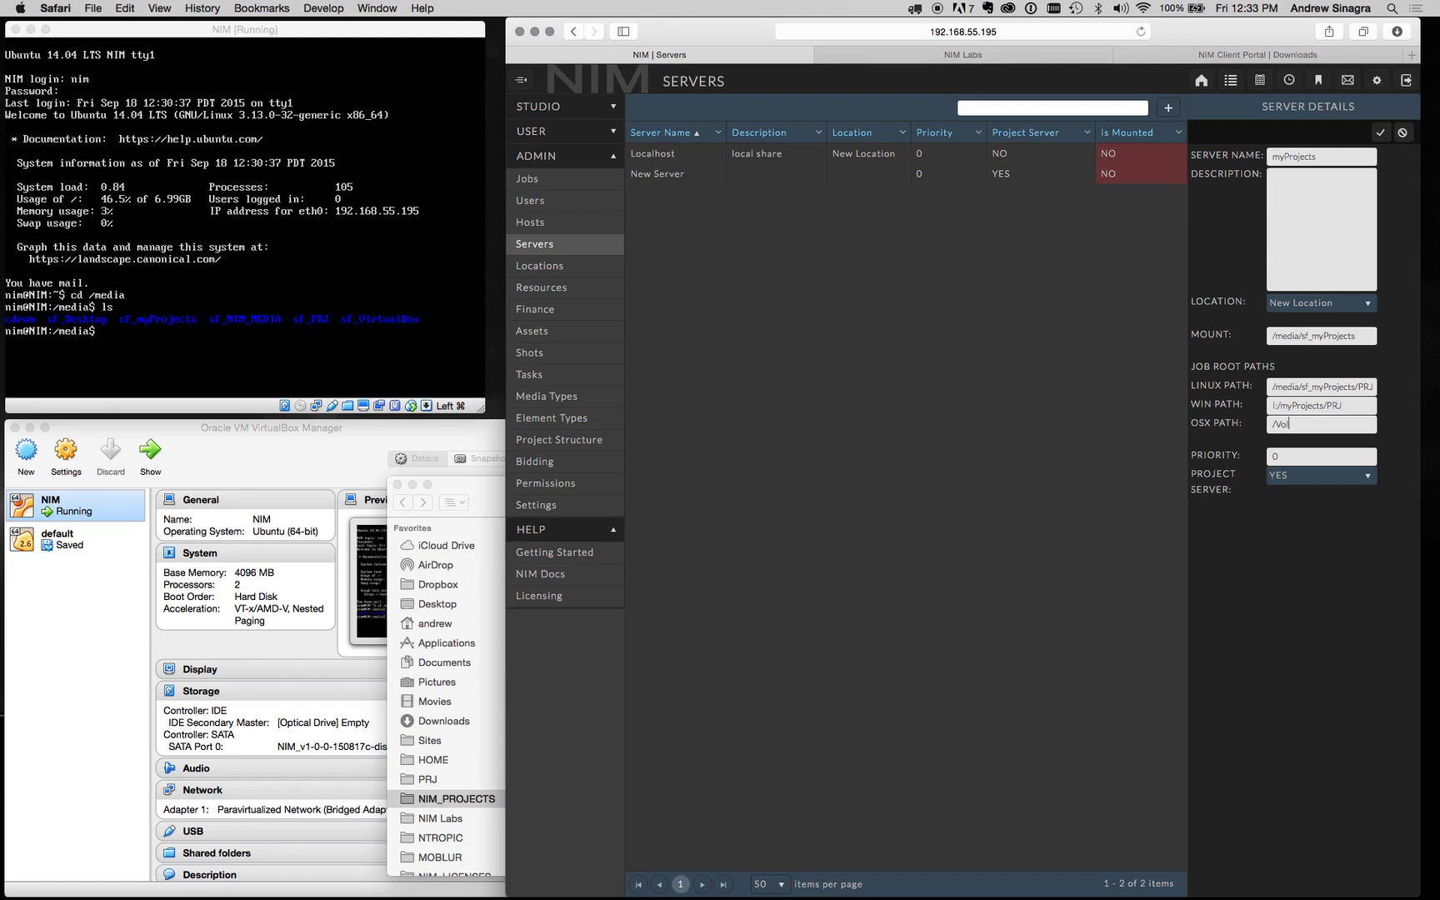
text(umes/)
text(myProjects/PRJ)
Step: Save the myProjects server, then delete the Localhost server and confirm
click(1380, 133)
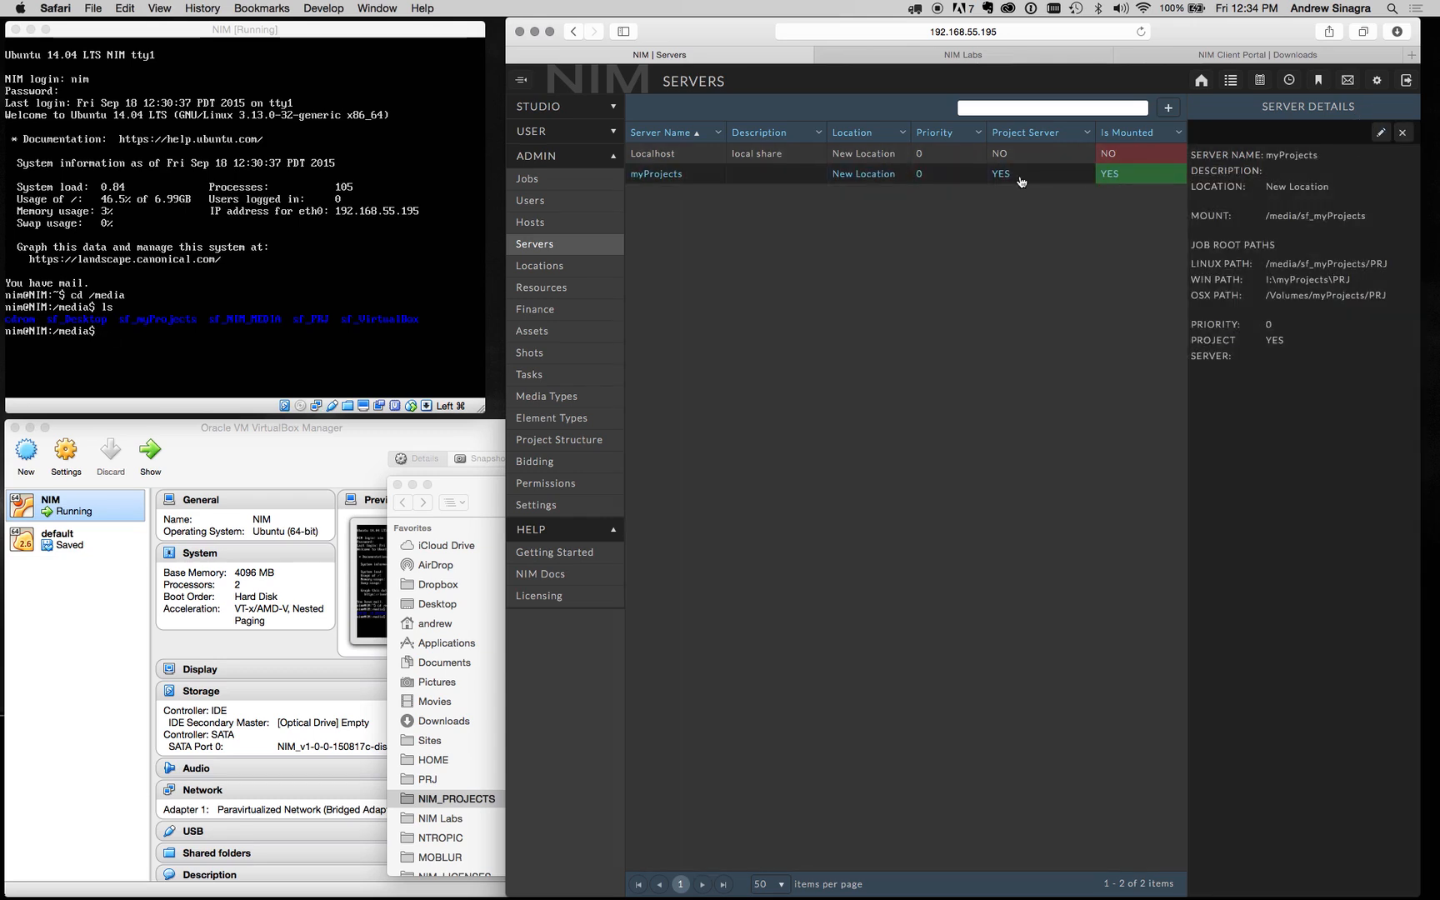
click(1079, 155)
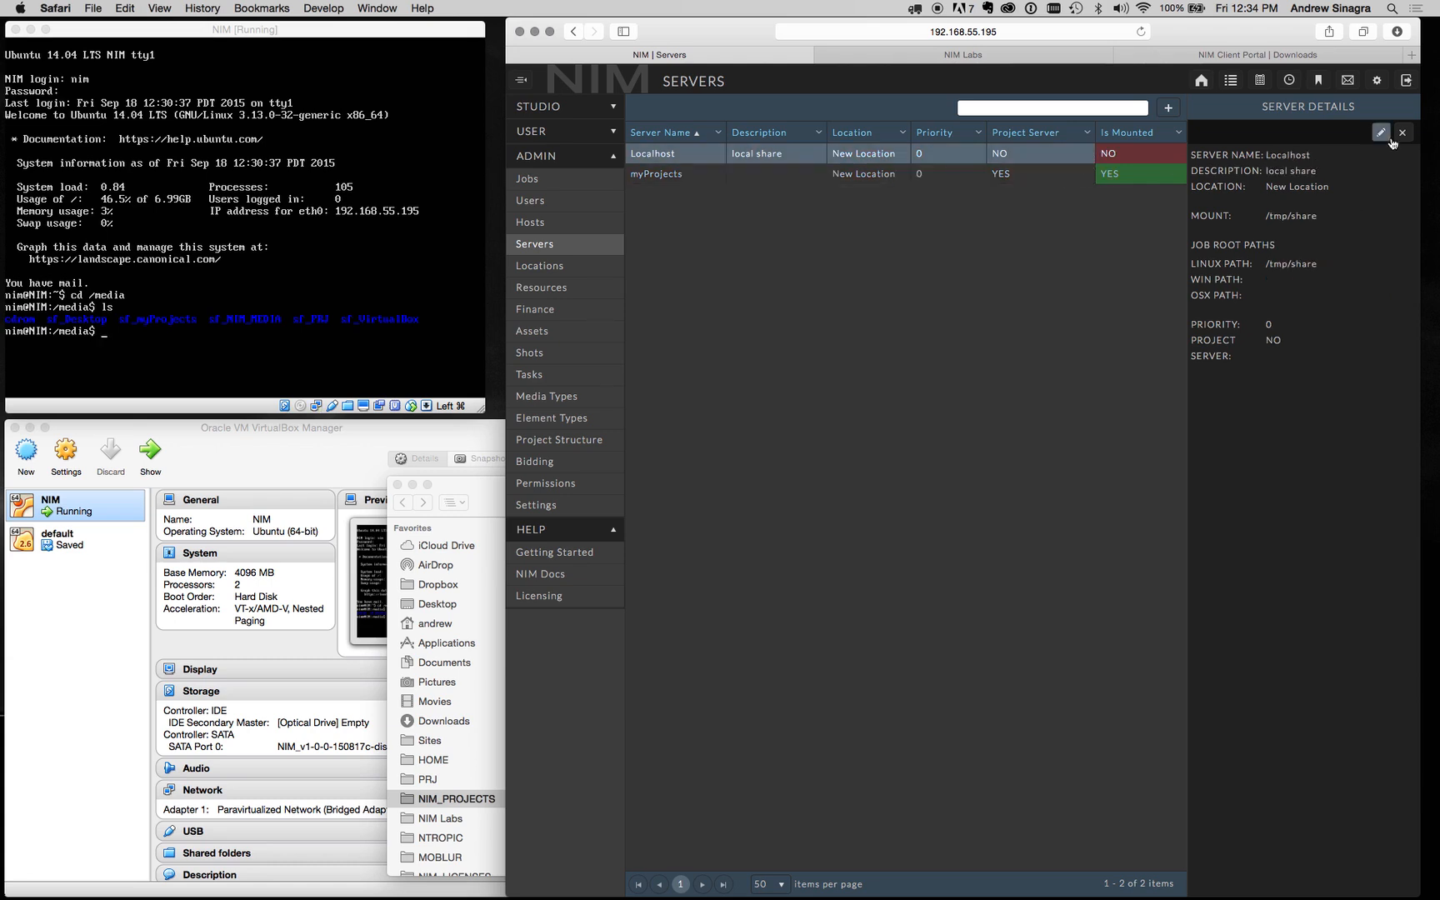
click(1403, 132)
click(836, 304)
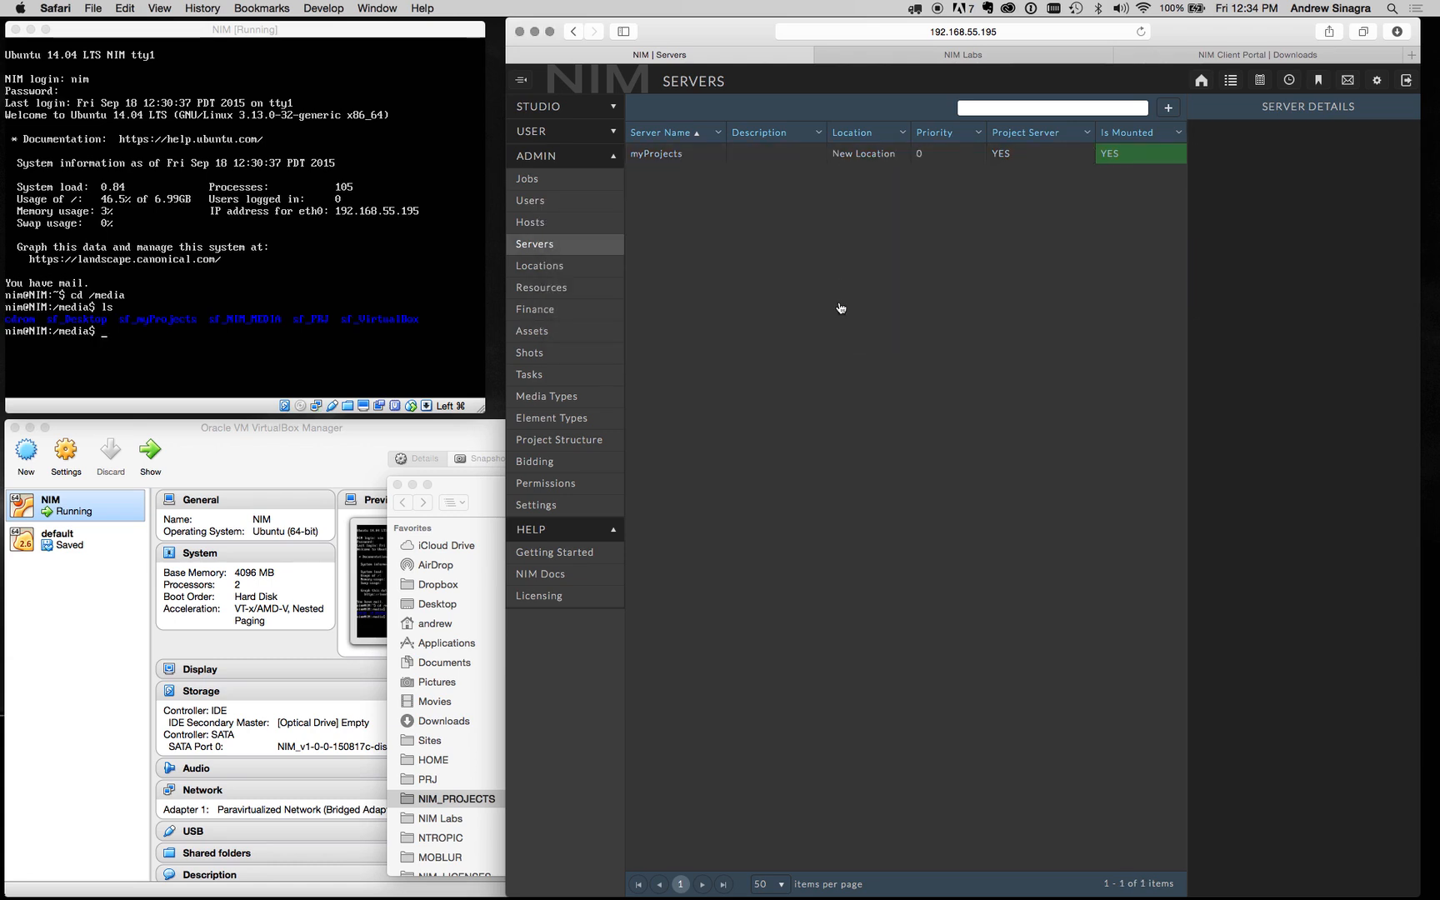